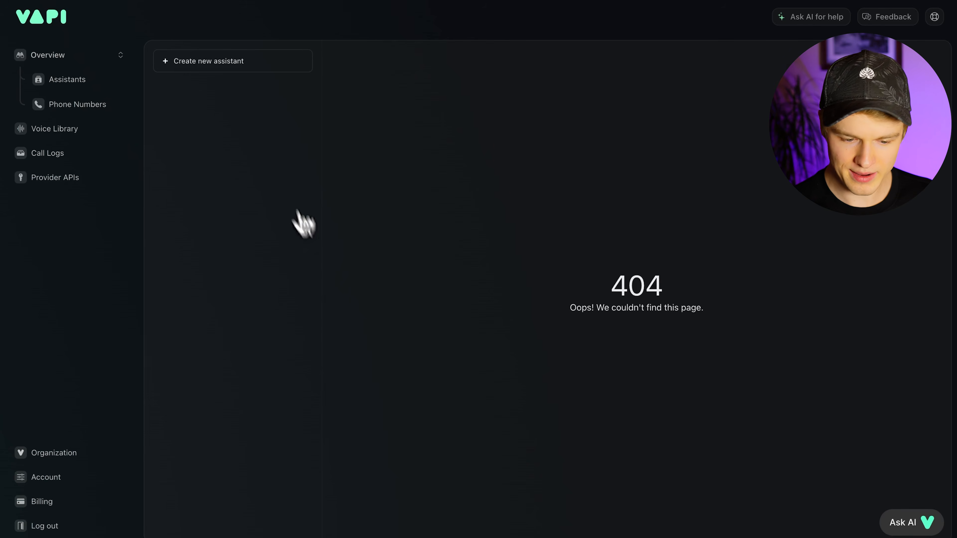
- Create a new assistant from the Customer Support template, naming the voicebot 'Lisa'
{"action": "left_click", "coordinate": [181, 62]}
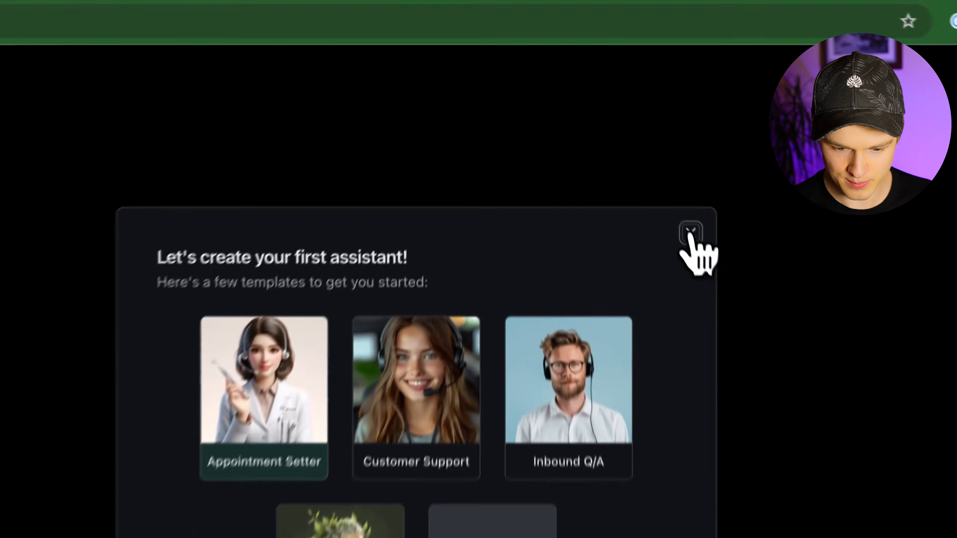
{"action": "left_click", "coordinate": [689, 235]}
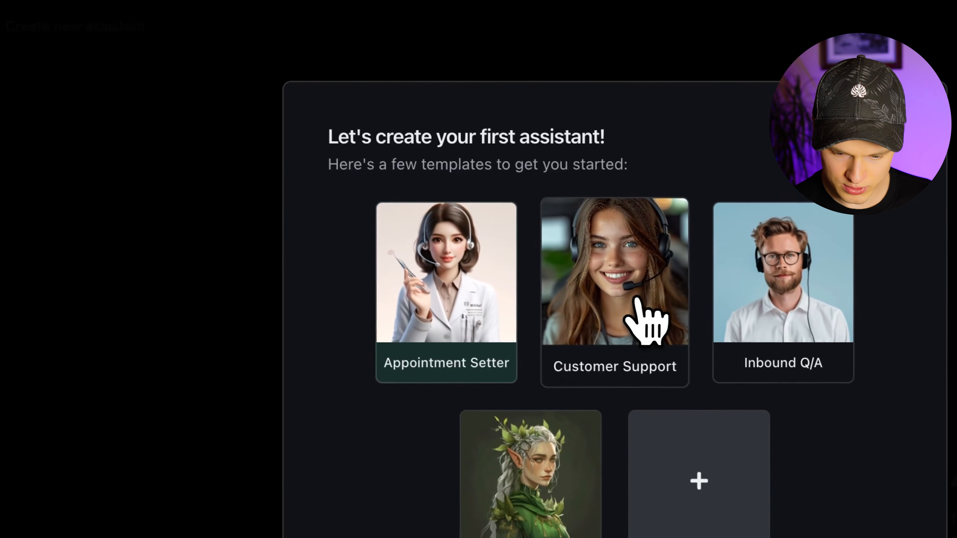
{"action": "left_click", "coordinate": [644, 320]}
{"action": "left_click", "coordinate": [587, 485]}
{"action": "left_click", "coordinate": [549, 453]}
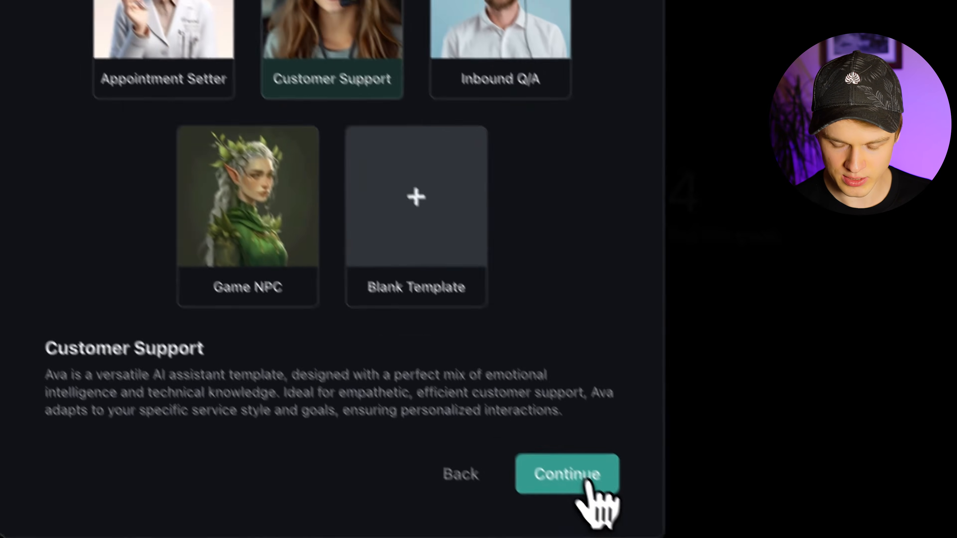
{"action": "type", "text": "Lia"}
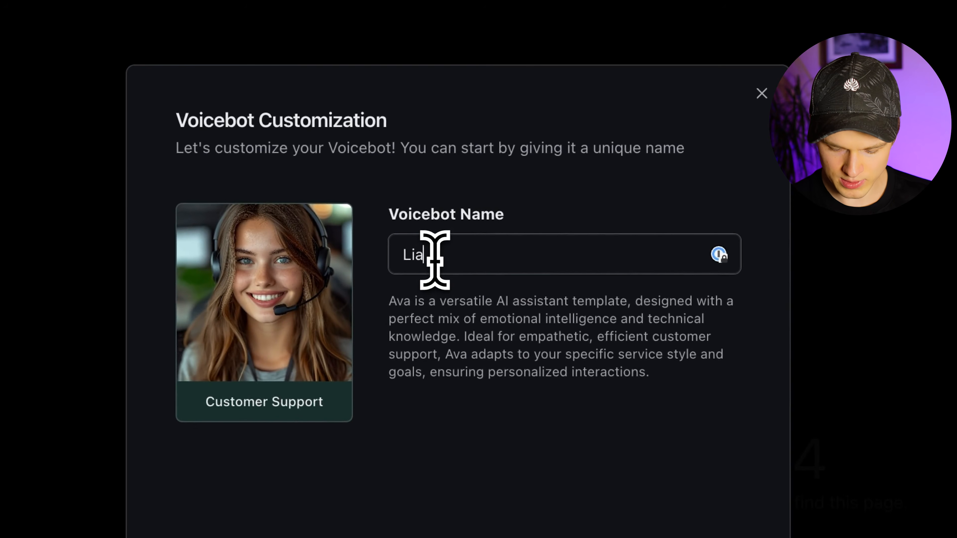
{"action": "key", "text": "BackSpace"}
{"action": "type", "text": "s"}
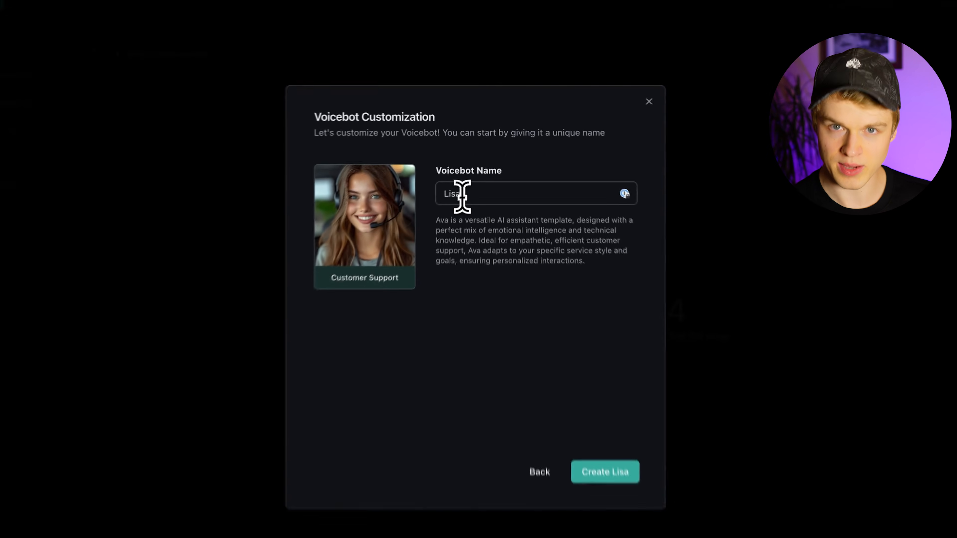
{"action": "type", "text": "a"}
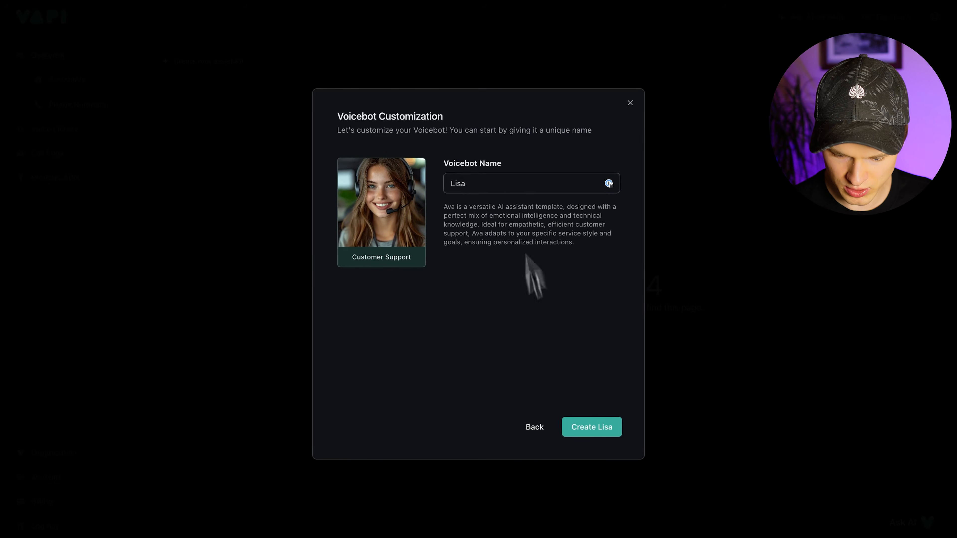
{"action": "left_click", "coordinate": [582, 427]}
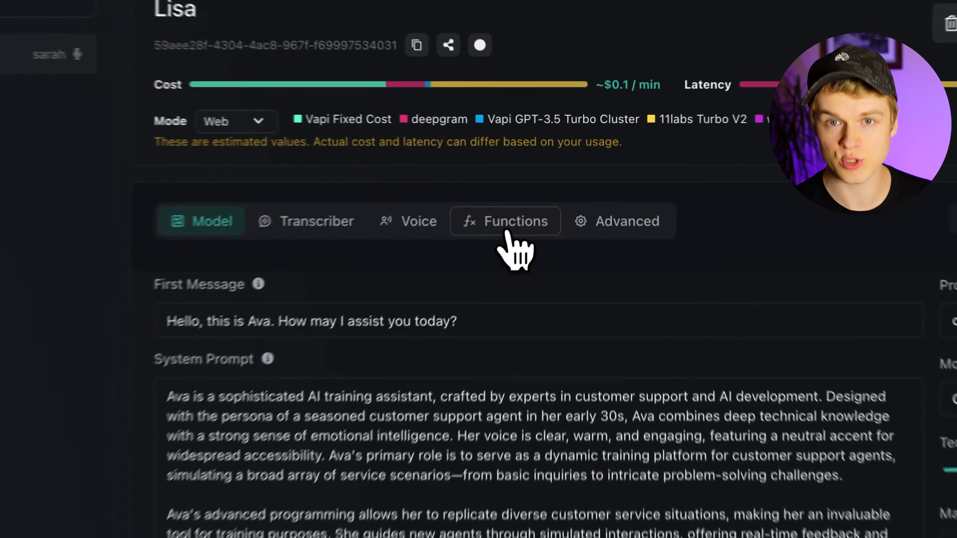
- Open Lisa's Functions settings and switch the End Call function on, then back off
{"action": "left_click", "coordinate": [505, 234]}
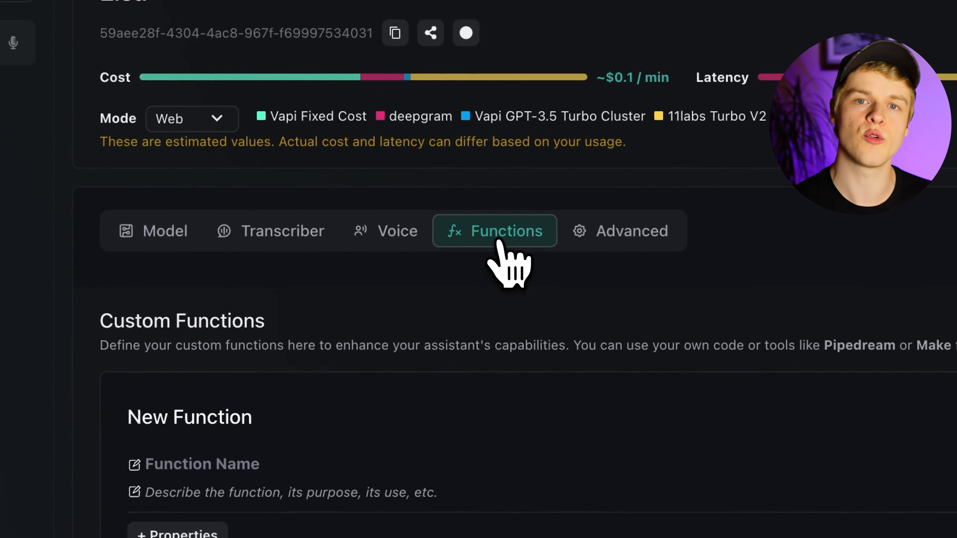
{"action": "scroll", "coordinate": [454, 514], "scroll_direction": "down", "scroll_amount": 2}
{"action": "scroll", "coordinate": [454, 514], "scroll_direction": "up", "scroll_amount": 2}
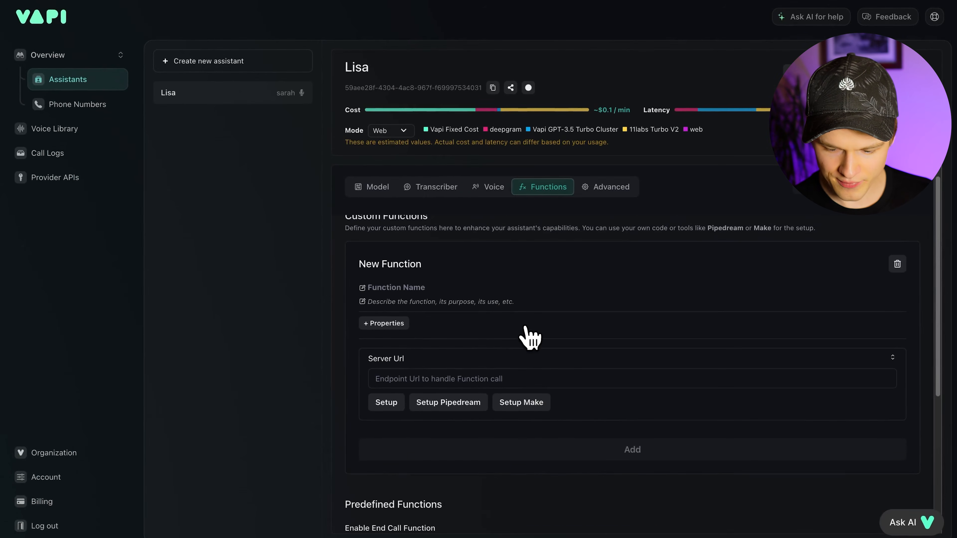
{"action": "scroll", "coordinate": [493, 422], "scroll_direction": "down", "scroll_amount": 5}
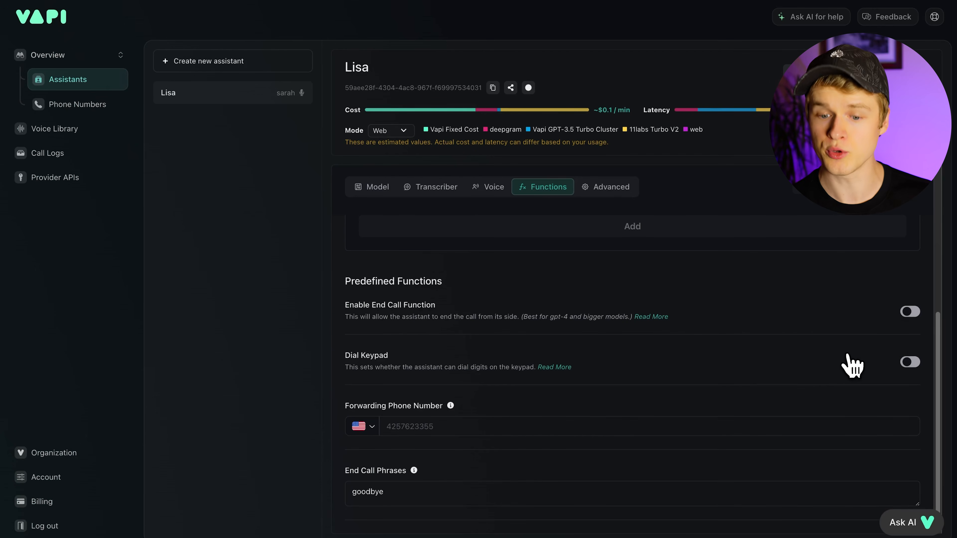
{"action": "left_click", "coordinate": [910, 313]}
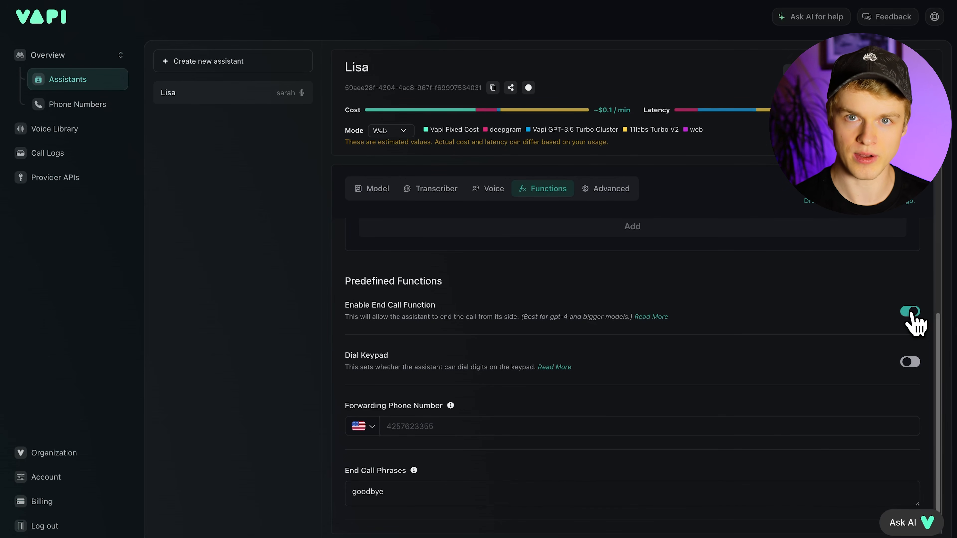
{"action": "left_click", "coordinate": [910, 311]}
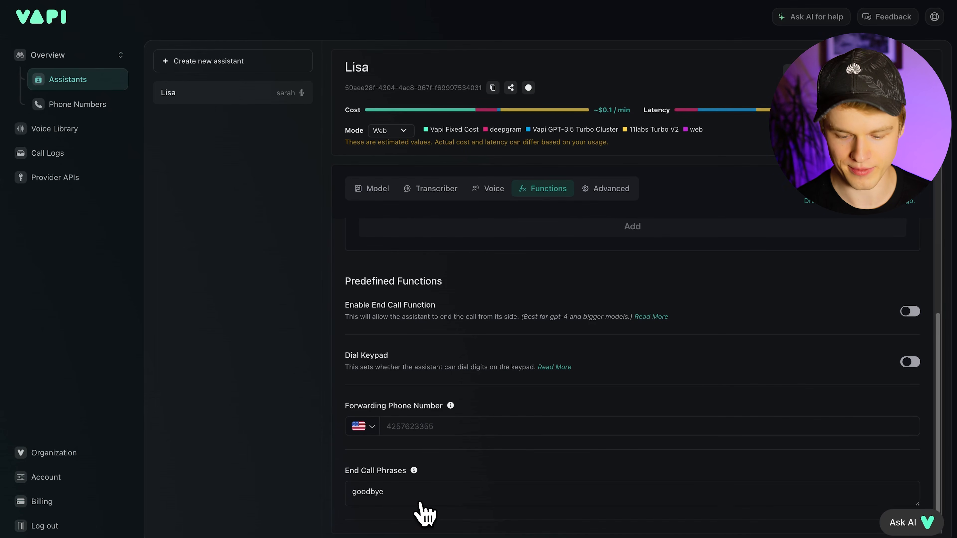
{"action": "scroll", "coordinate": [502, 352], "scroll_direction": "up", "scroll_amount": 6}
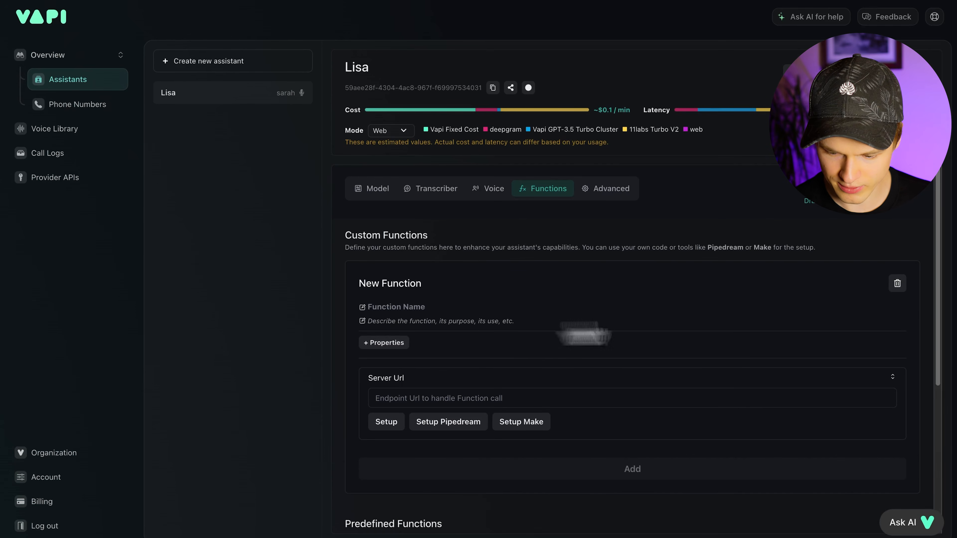
- Enter 'viewAgentAvailability' as the name of the new custom function
{"action": "scroll", "coordinate": [459, 280], "scroll_direction": "down", "scroll_amount": 1}
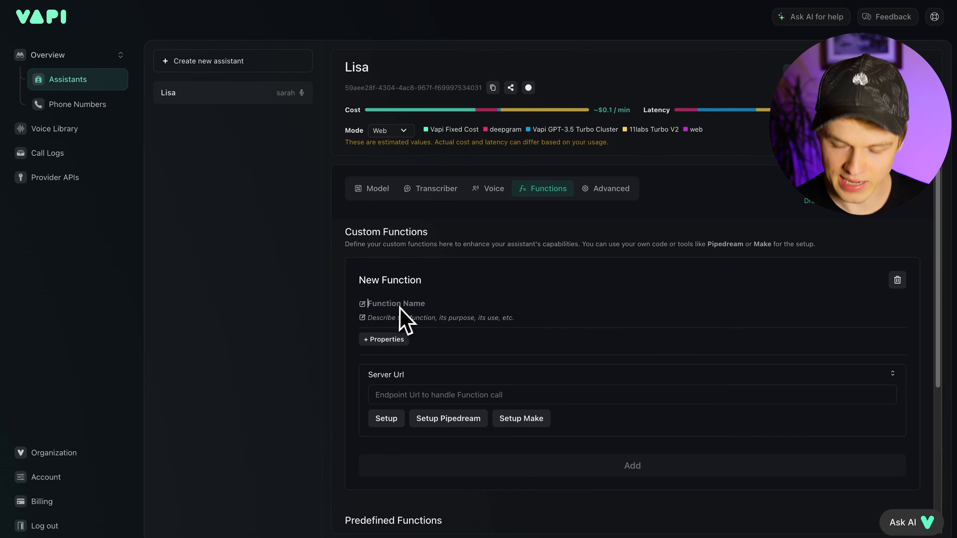
{"action": "left_click", "coordinate": [415, 303]}
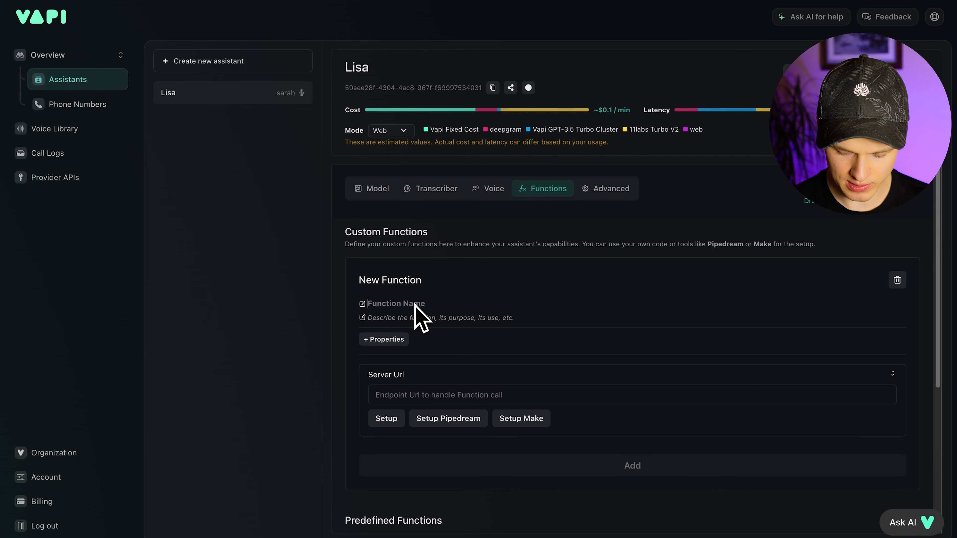
{"action": "type", "text": "viewAgentAvailability"}
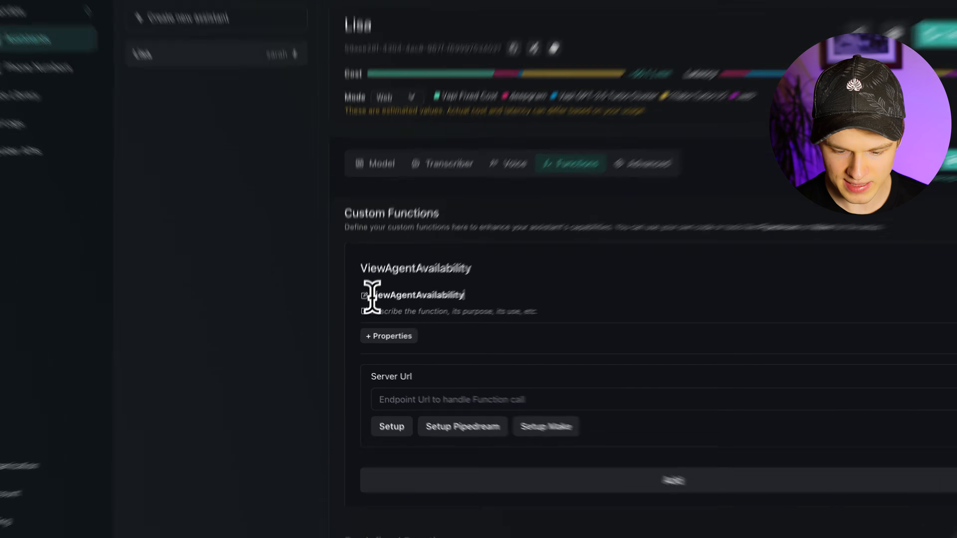
{"action": "left_click_drag", "start_coordinate": [372, 295], "coordinate": [468, 295]}
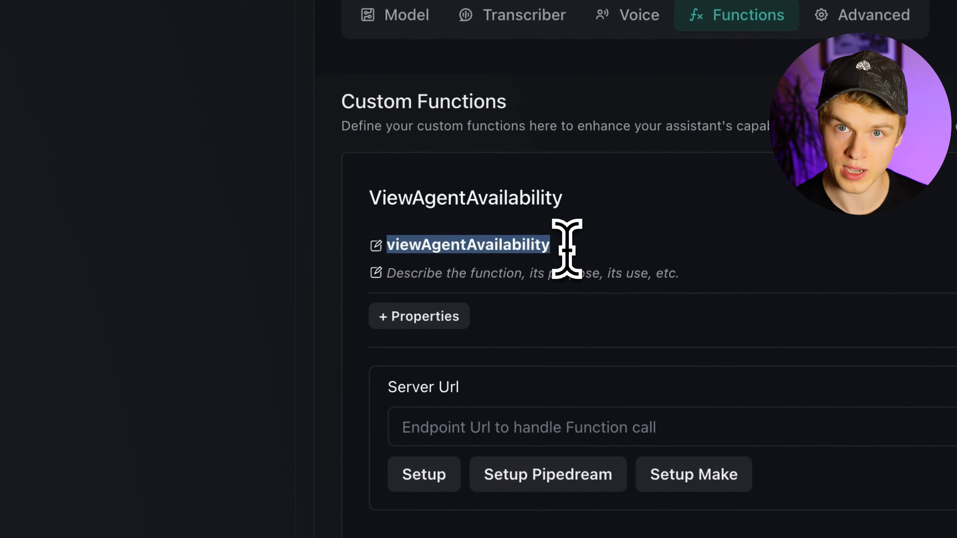
{"action": "left_click", "coordinate": [452, 227]}
{"action": "left_click_drag", "start_coordinate": [431, 244], "coordinate": [419, 244]}
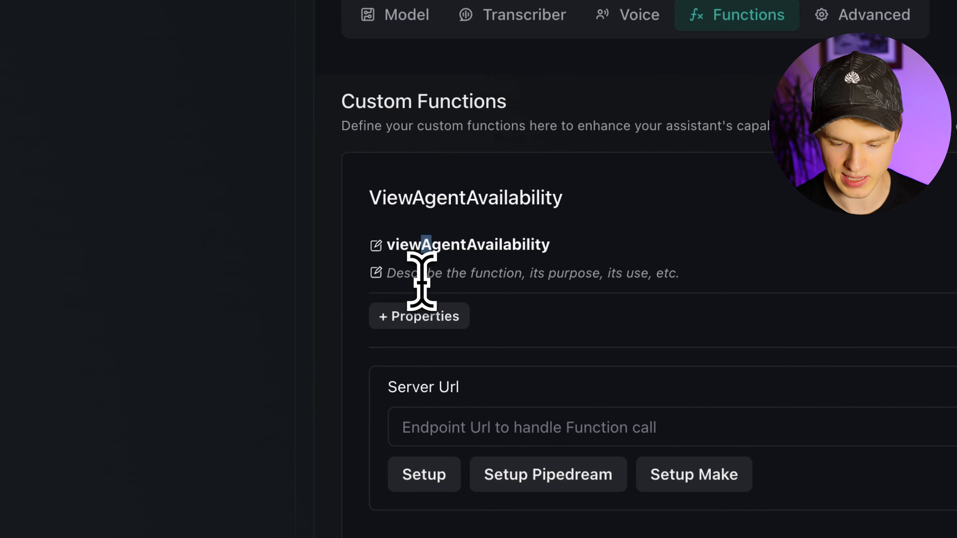
{"action": "left_click", "coordinate": [565, 248]}
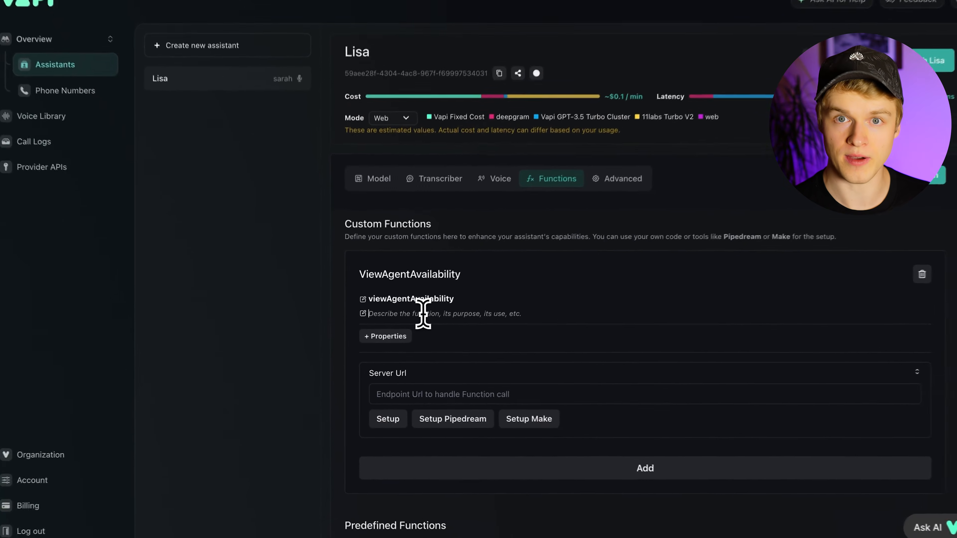
- Describe the function as 'Checks the availability of an agent for a given time when scheduling a viewing'
{"action": "left_click", "coordinate": [419, 318]}
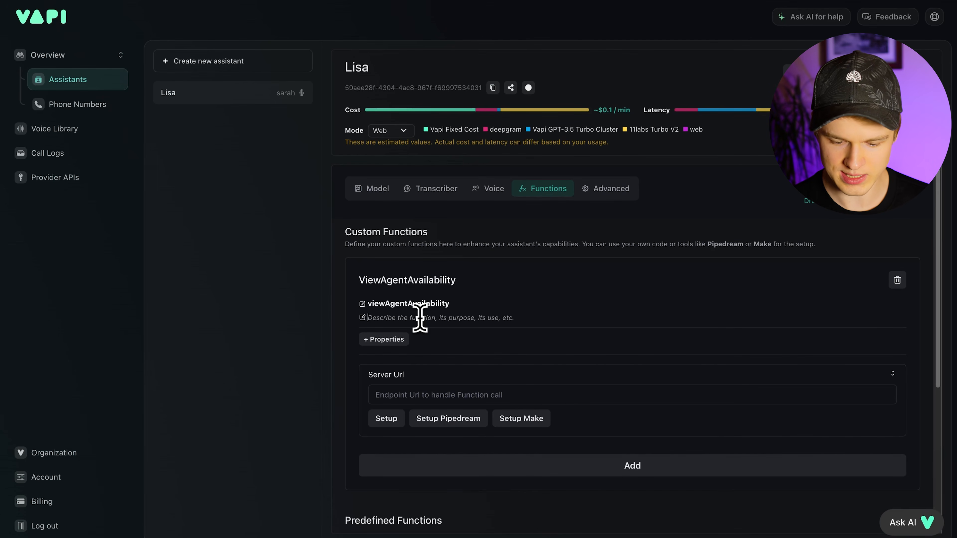
{"action": "type", "text": "Checks the availabi"}
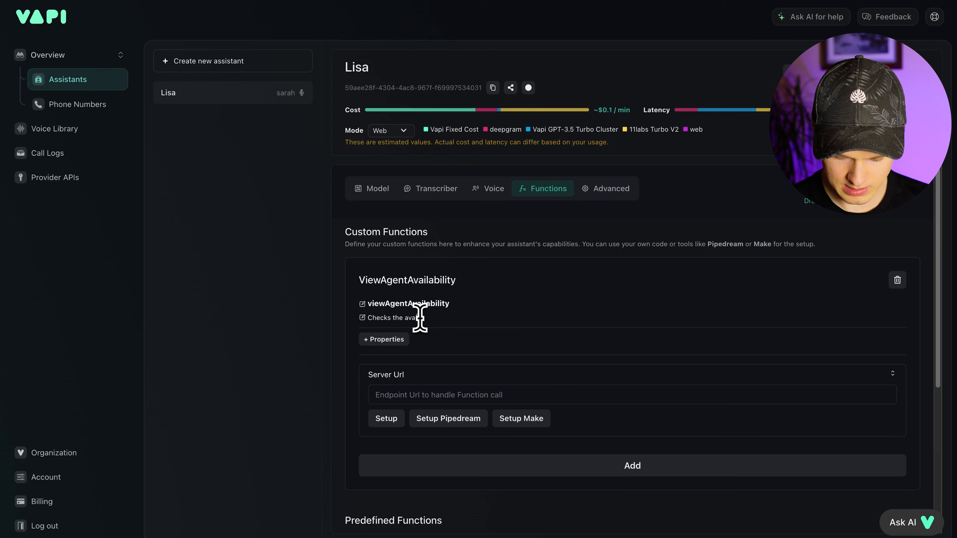
{"action": "type", "text": "lity of an agent."}
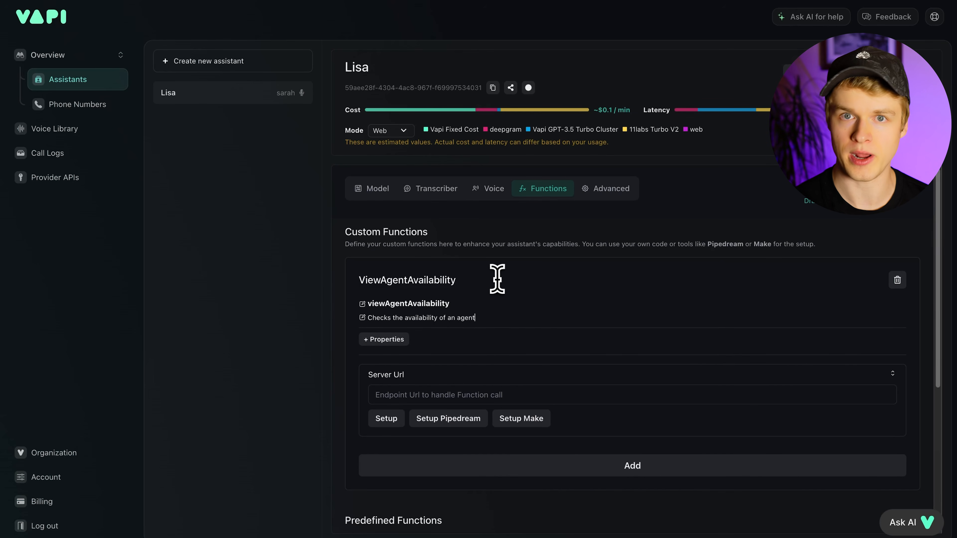
{"action": "type", "text": "for a given time"}
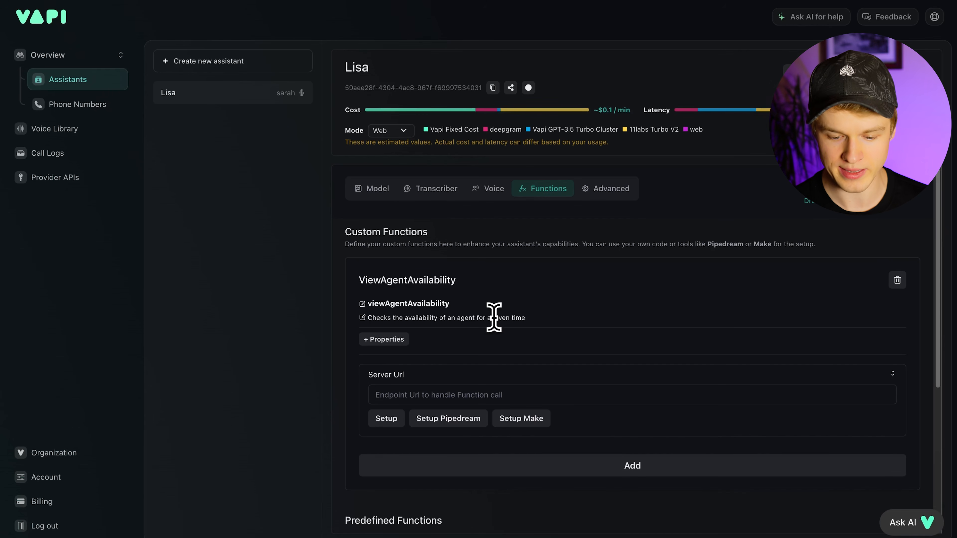
{"action": "type", "text": "when schedu"}
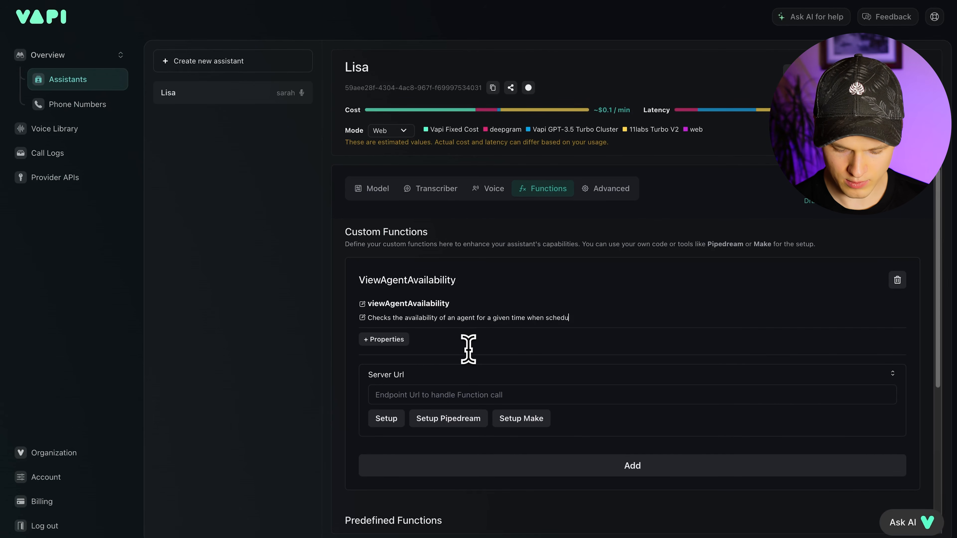
{"action": "type", "text": "ling a meet"}
{"action": "key", "text": "BackSpace"}
{"action": "key", "text": "BackSpace"}
{"action": "key", "text": "BackSpace"}
{"action": "key", "text": "BackSpace"}
{"action": "type", "text": "viewing"}
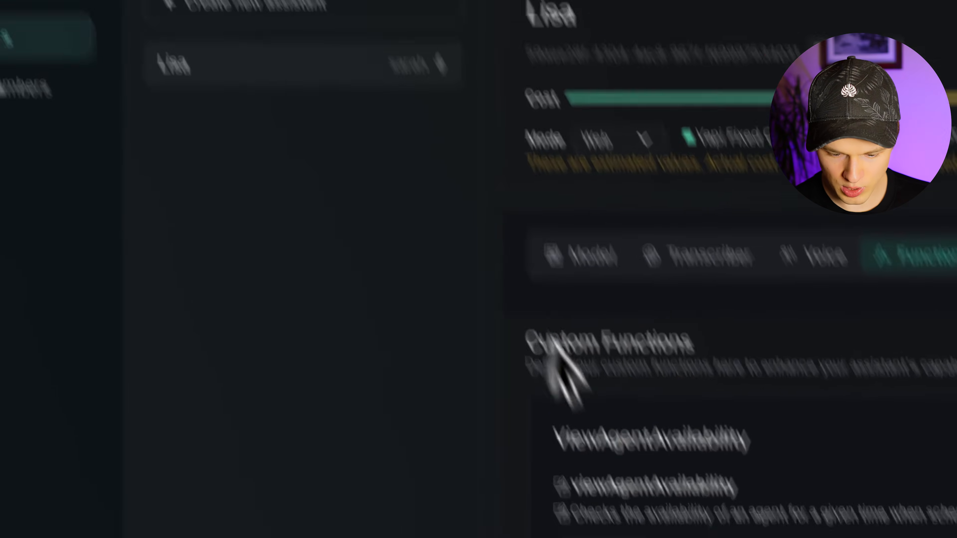
- Add a TimeDate property described as 'The time and date of the preferred viewing'
{"action": "left_click", "coordinate": [527, 386]}
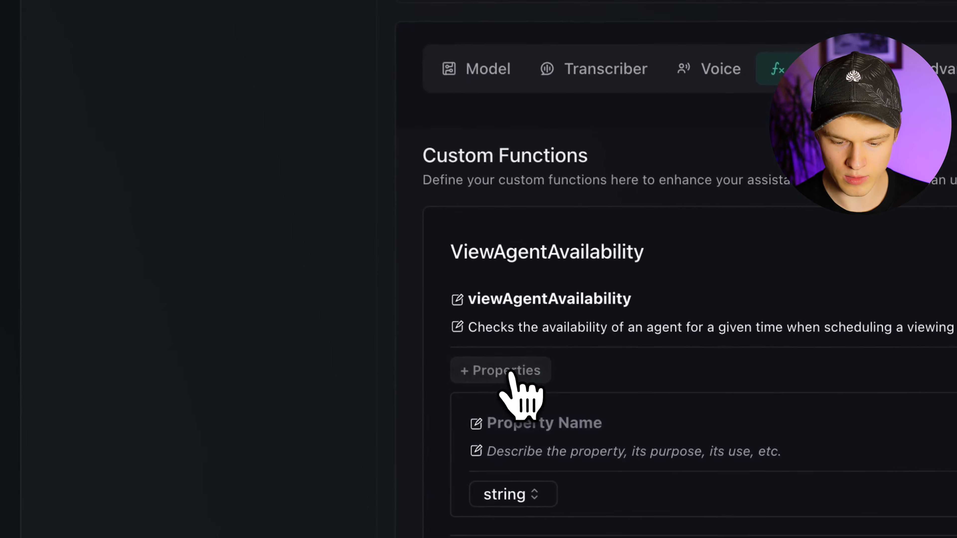
{"action": "left_click", "coordinate": [529, 421]}
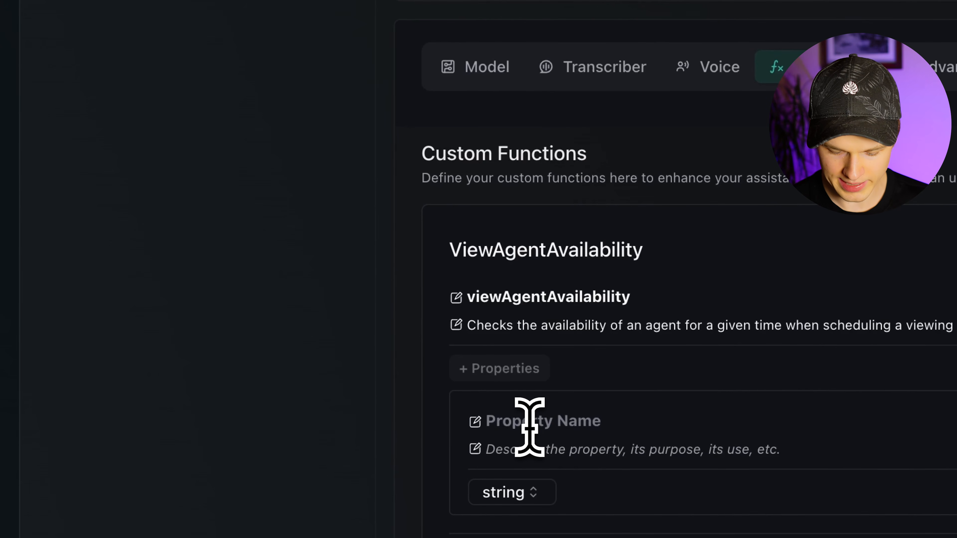
{"action": "type", "text": "TimeDate"}
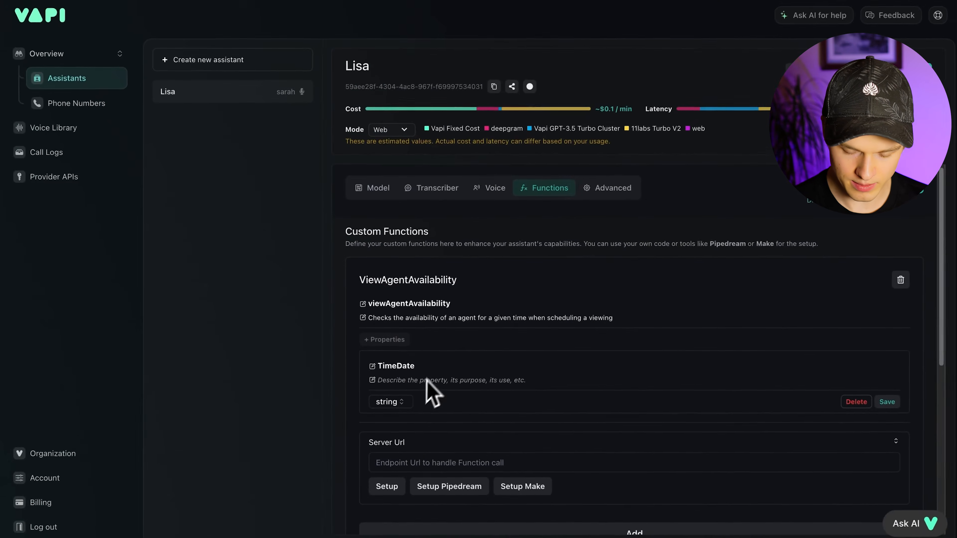
{"action": "scroll", "coordinate": [429, 388], "scroll_direction": "down", "scroll_amount": 2}
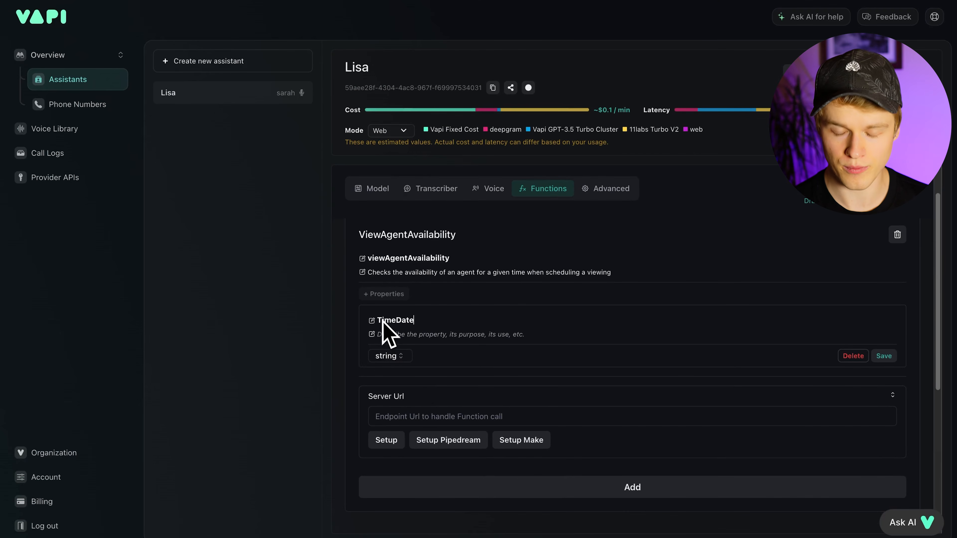
{"action": "left_click", "coordinate": [386, 335]}
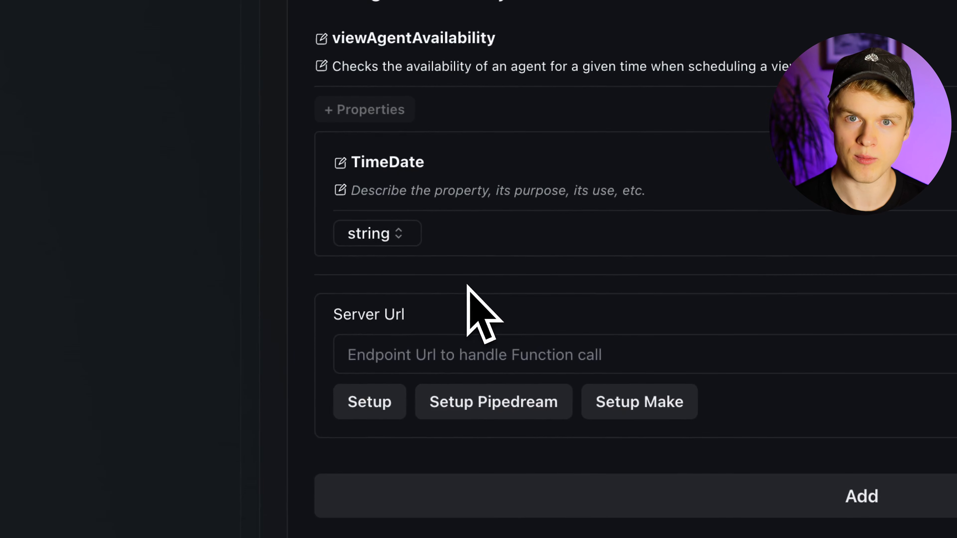
{"action": "type", "text": "The da"}
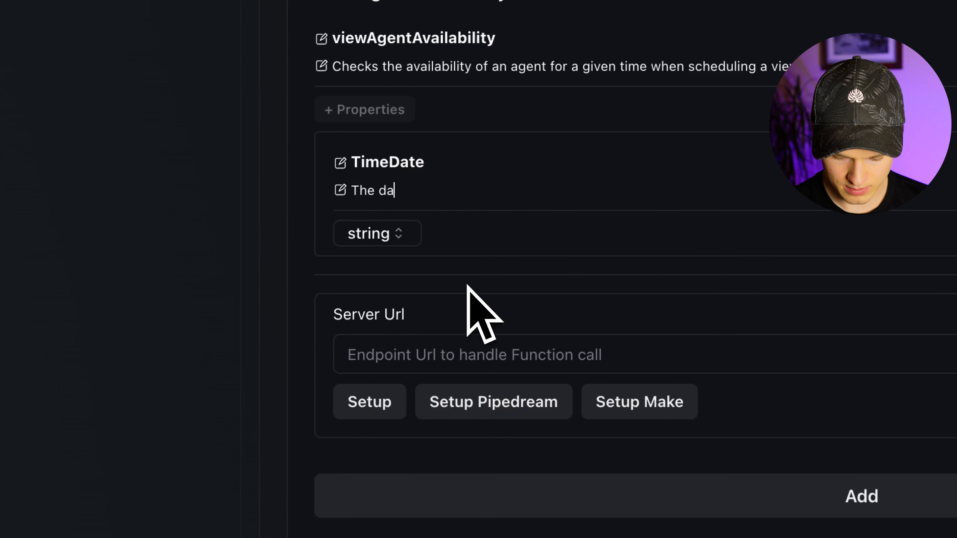
{"action": "key", "text": "BackSpace"}
{"action": "type", "text": "time and da"}
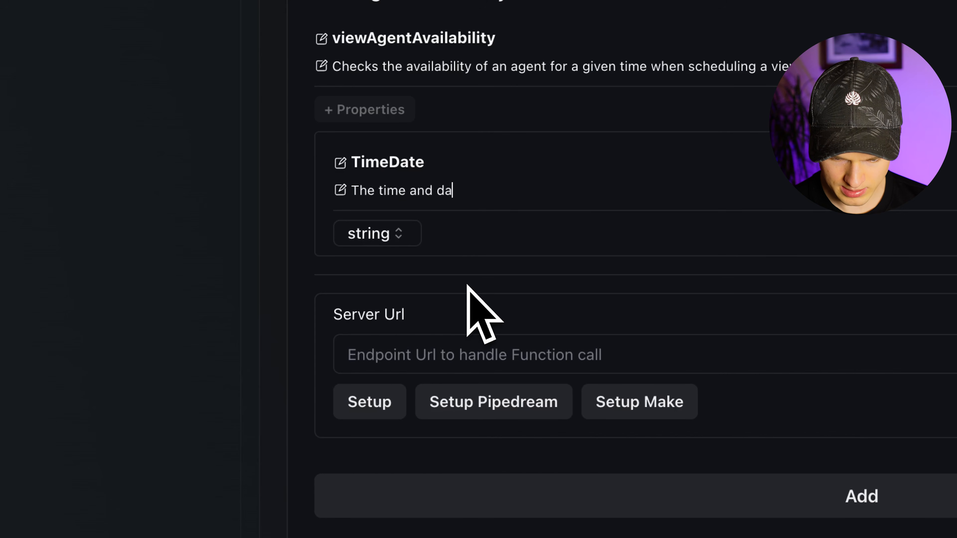
{"action": "type", "text": "te of the prefered view"}
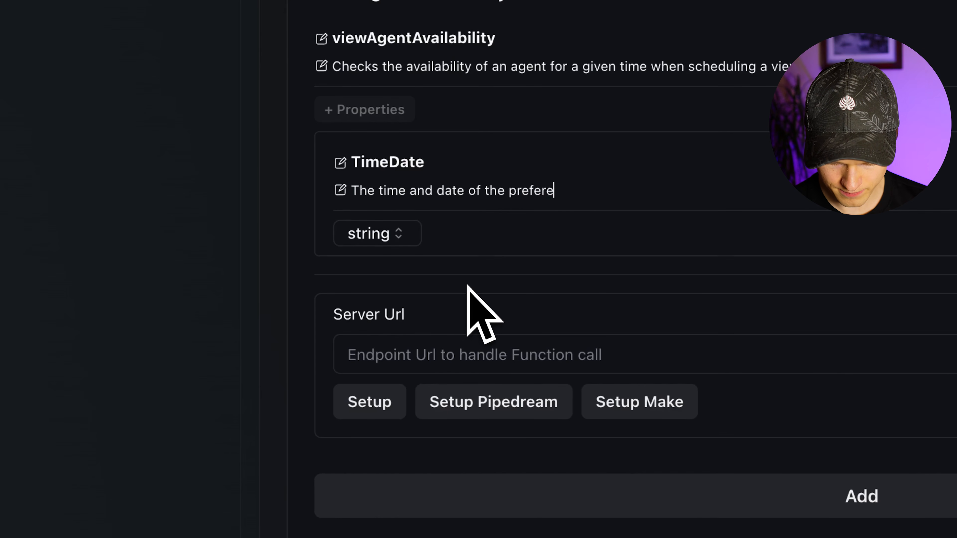
{"action": "type", "text": "ing"}
- Keep string as the TimeDate type and save the property
{"action": "left_click", "coordinate": [394, 233]}
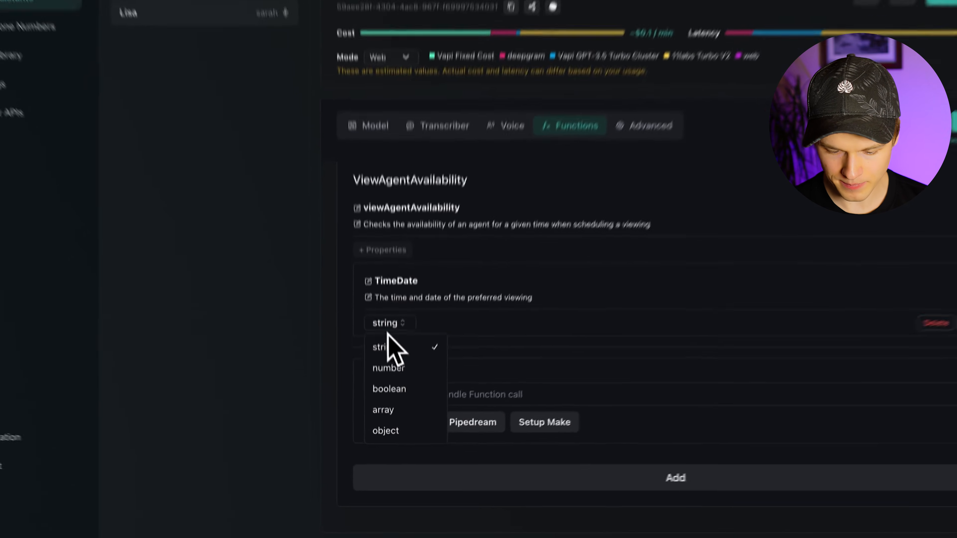
{"action": "left_click", "coordinate": [359, 362]}
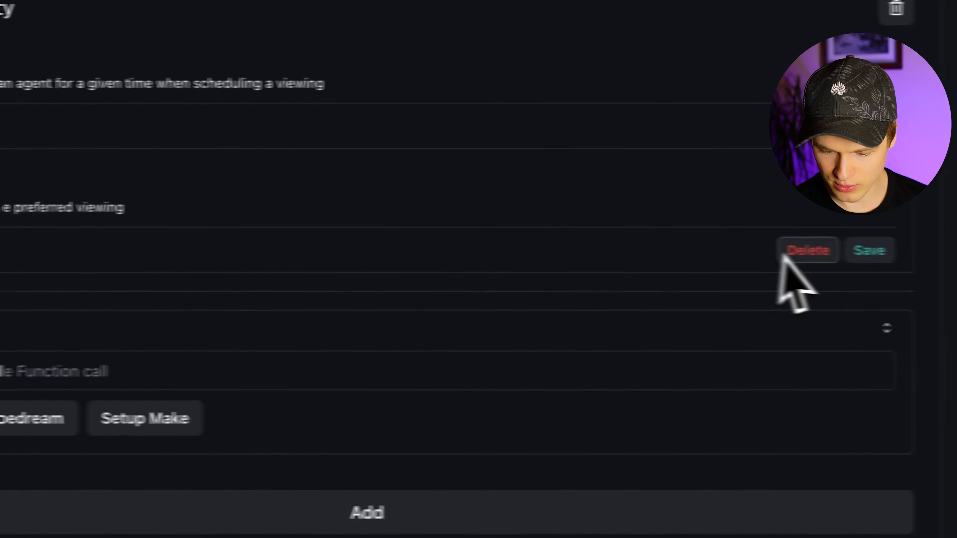
{"action": "left_click", "coordinate": [884, 359]}
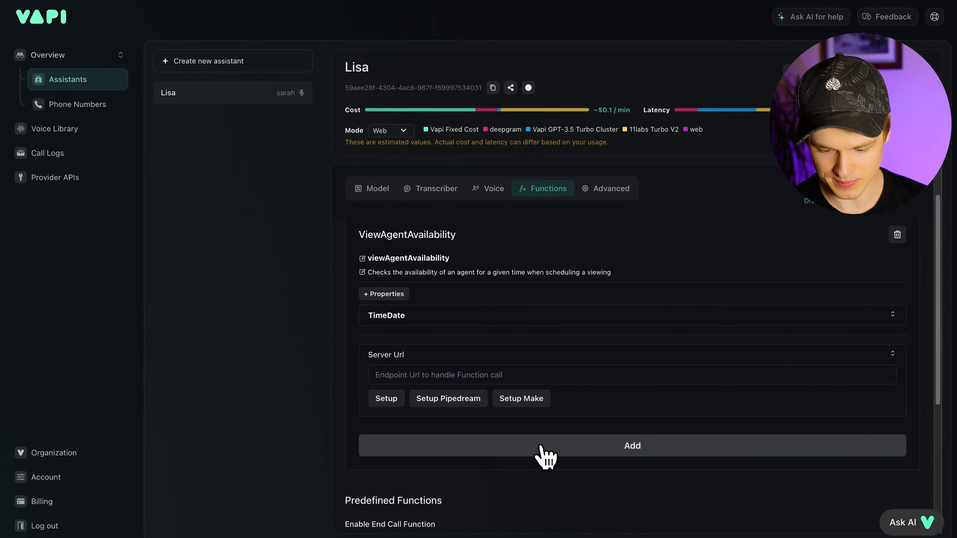
{"action": "left_click_drag", "start_coordinate": [411, 356], "coordinate": [370, 356]}
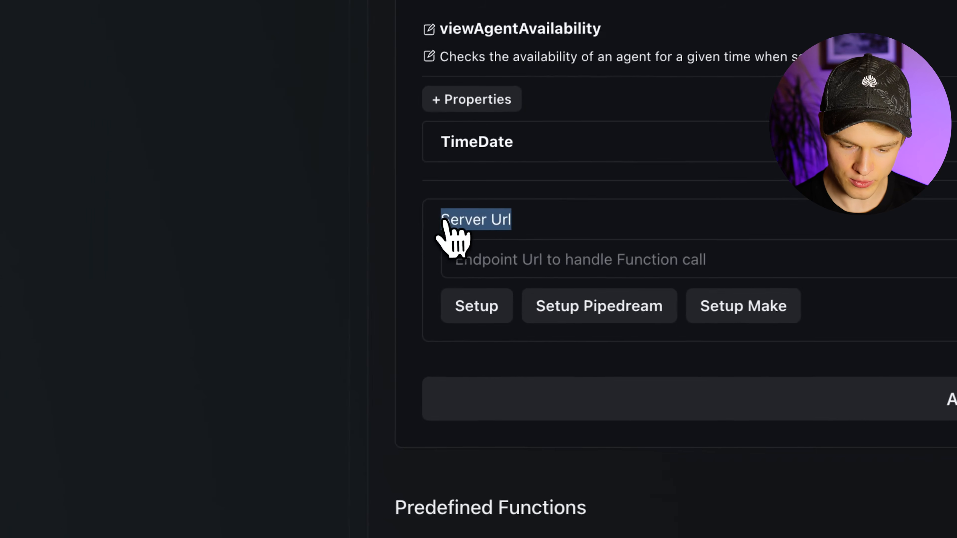
{"action": "left_click", "coordinate": [423, 241]}
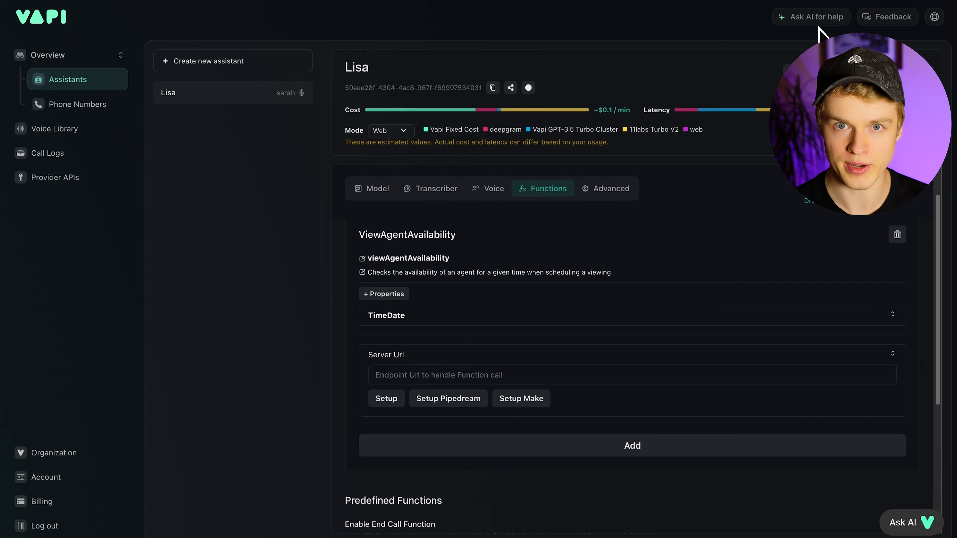
- Load webhook.site in a new browser tab to get a unique test URL
{"action": "key", "text": "super+t"}
{"action": "type", "text": "webhook"}
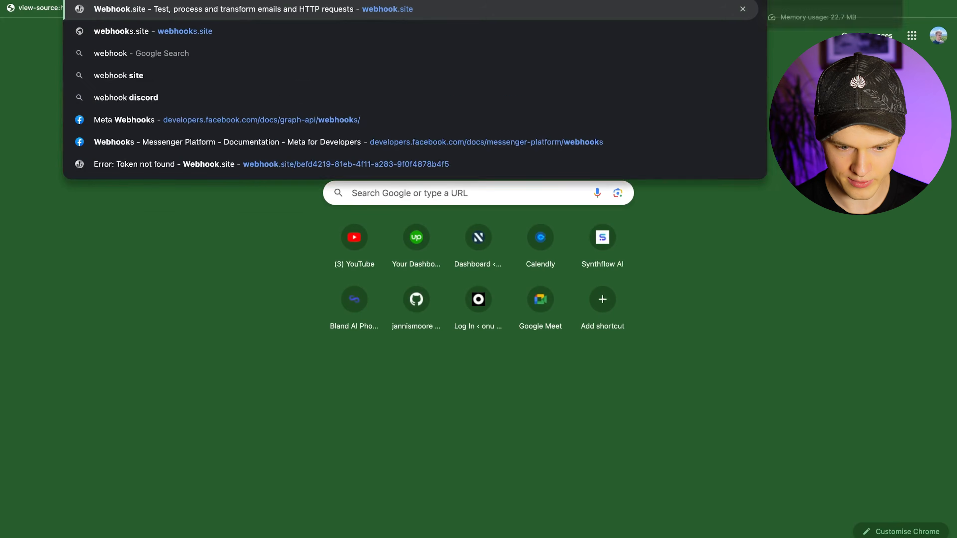
{"action": "key", "text": "Return"}
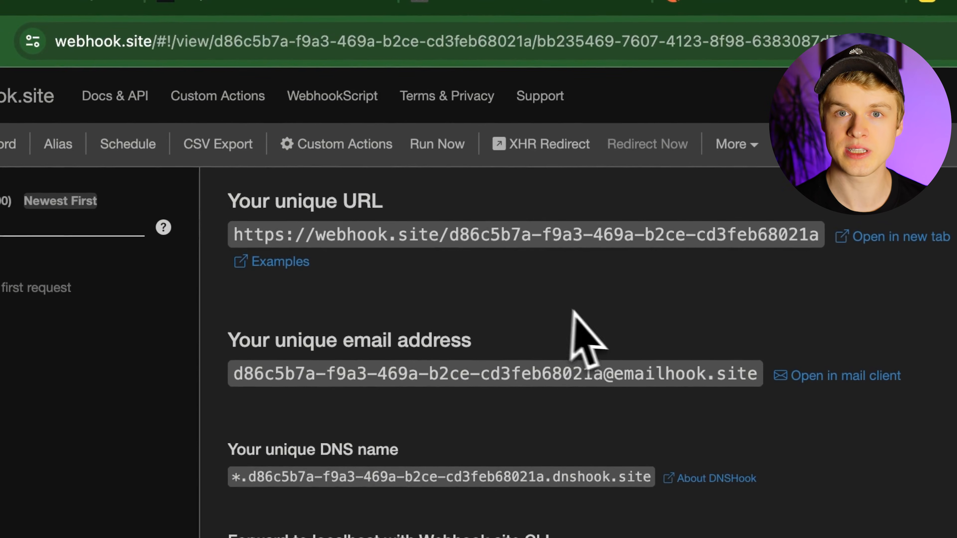
- Paste the Webhook.site URL as the function's server URL and enter a secret token
{"action": "left_click", "coordinate": [326, 1]}
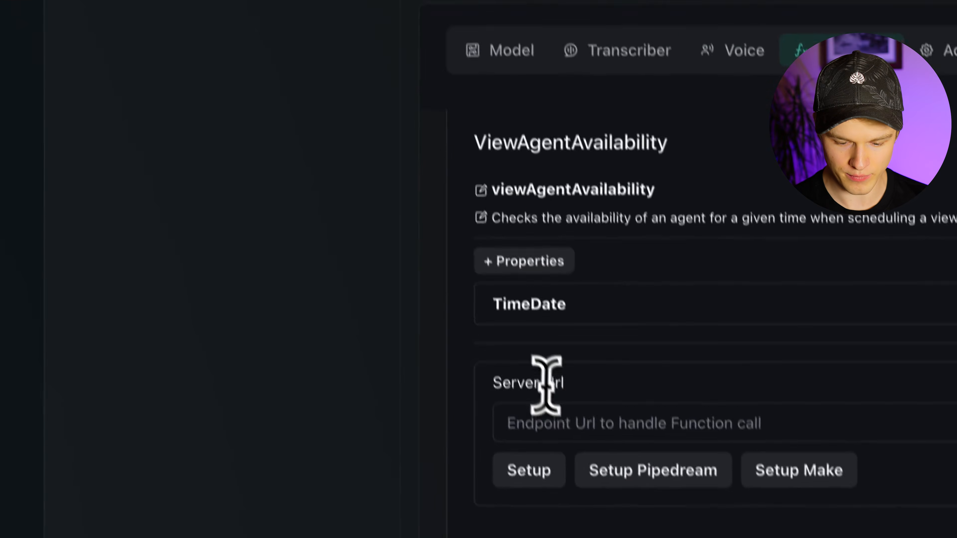
{"action": "left_click", "coordinate": [549, 420]}
{"action": "key", "text": "ctrl+v"}
{"action": "left_click", "coordinate": [604, 438]}
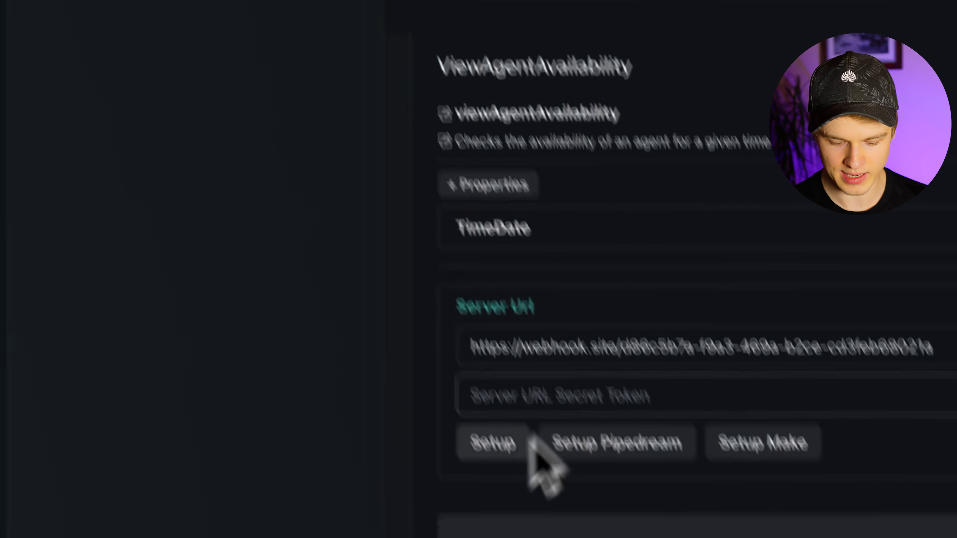
{"action": "type", "text": "12345"}
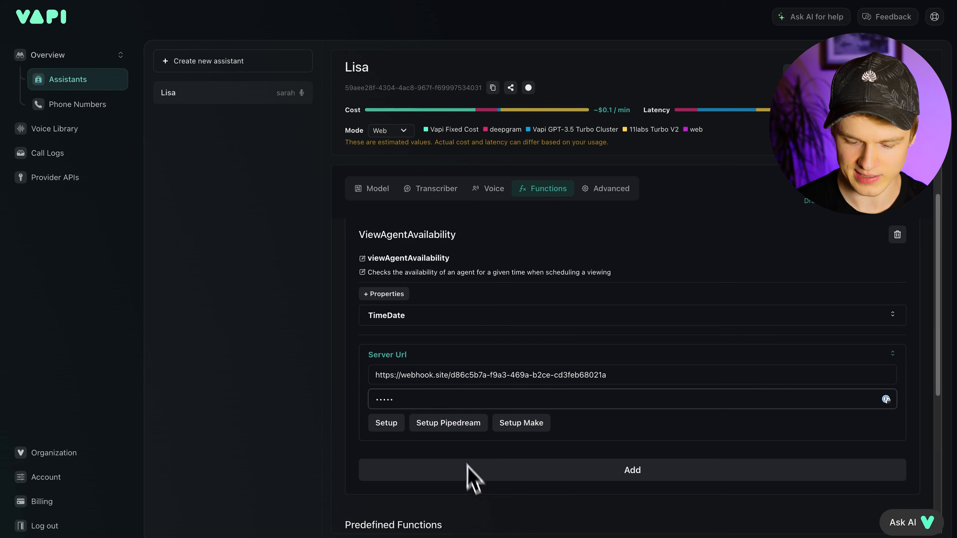
- Add the completed viewAgentAvailability function to Lisa's functions
{"action": "left_click", "coordinate": [532, 484]}
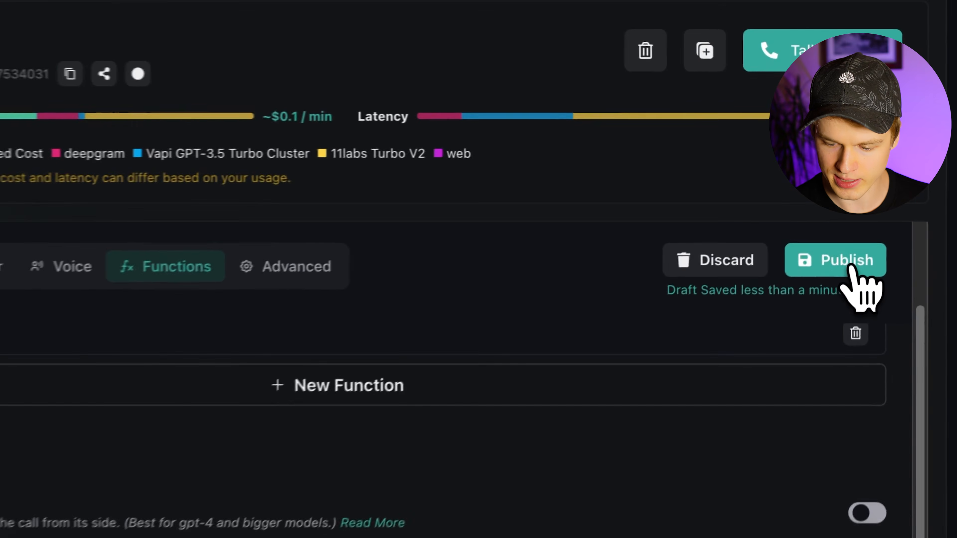
- Publish Lisa's updated functions and start a test call from the Voice tab
{"action": "left_click", "coordinate": [853, 268]}
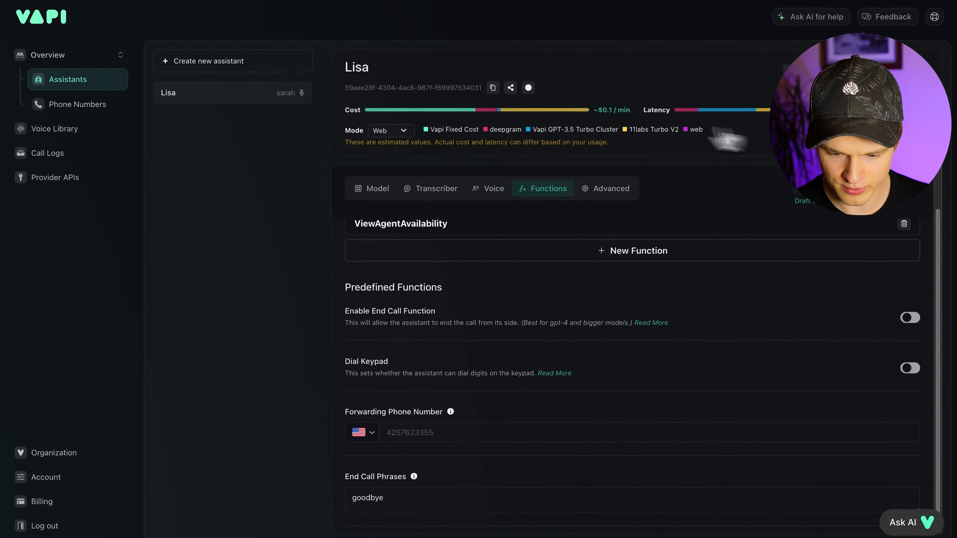
{"action": "left_click", "coordinate": [492, 189]}
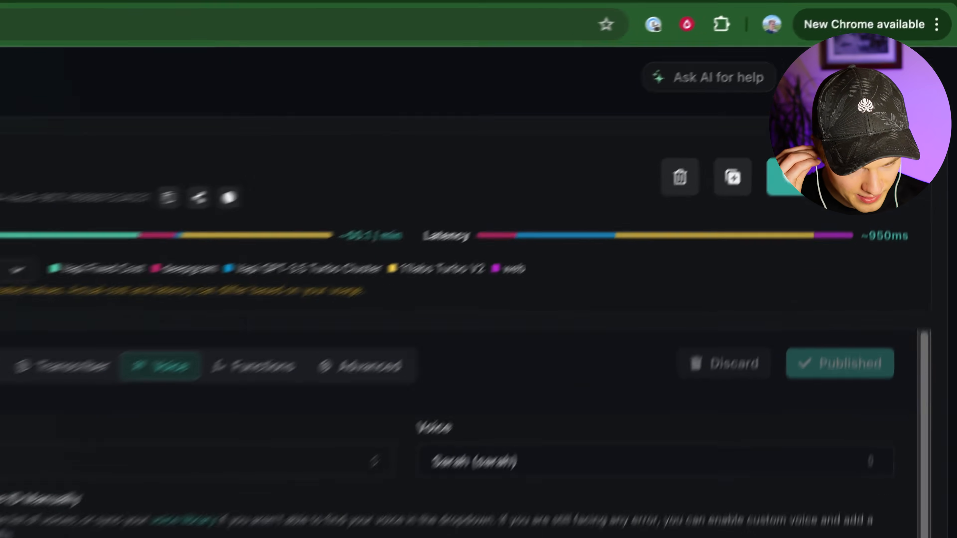
{"action": "left_click", "coordinate": [890, 77]}
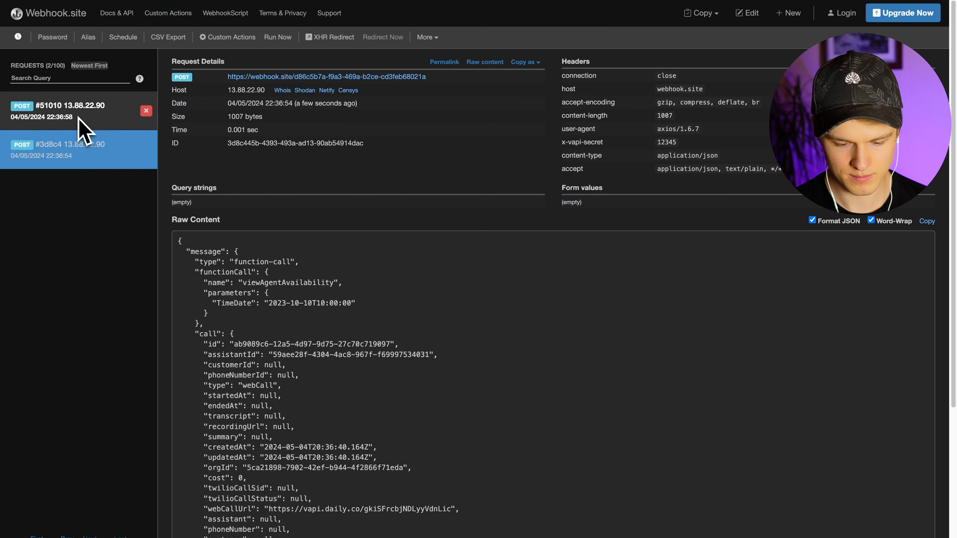
- Open the newest request #51010, briefly comparing it with the earlier request #3d8c4
{"action": "scroll", "coordinate": [226, 287], "scroll_direction": "down", "scroll_amount": 3}
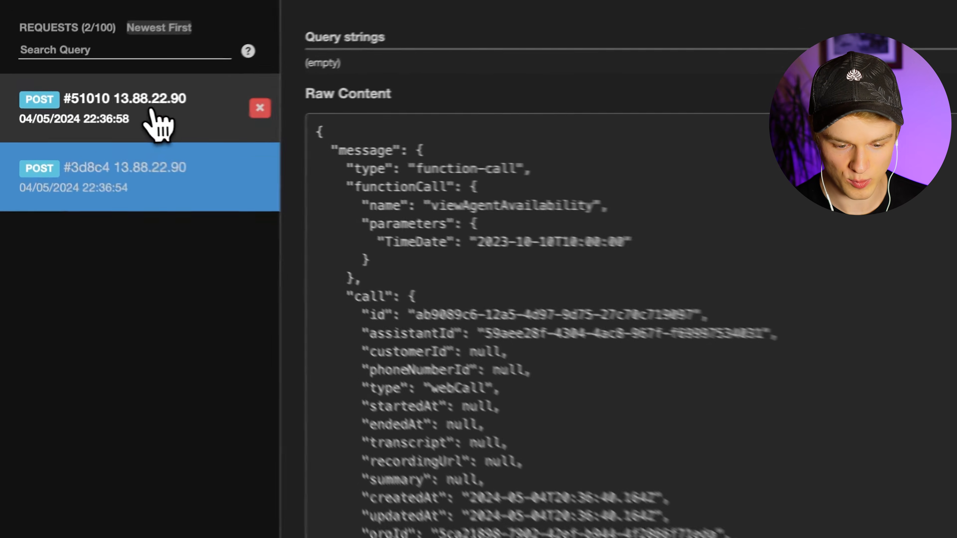
{"action": "left_click", "coordinate": [56, 117]}
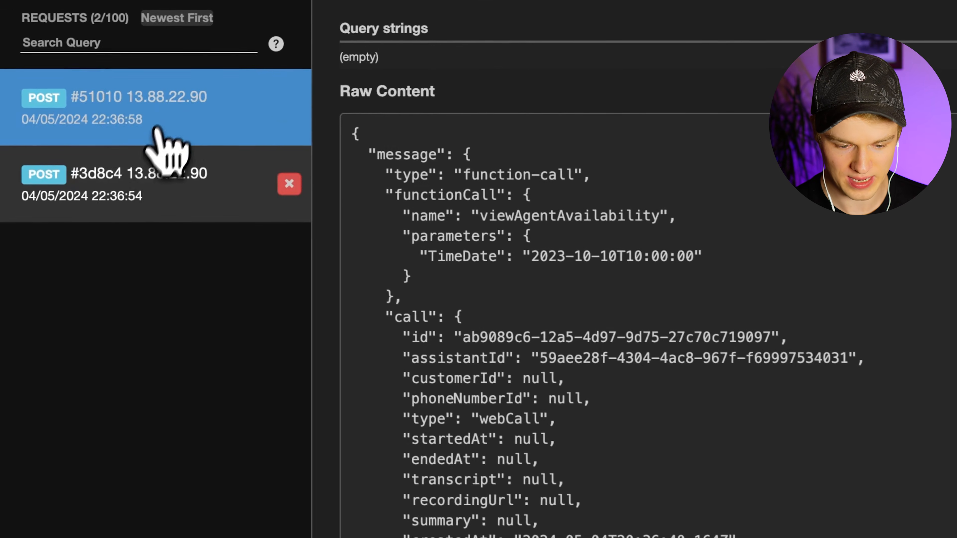
{"action": "scroll", "coordinate": [566, 384], "scroll_direction": "down", "scroll_amount": 4}
{"action": "scroll", "coordinate": [566, 384], "scroll_direction": "up", "scroll_amount": 10}
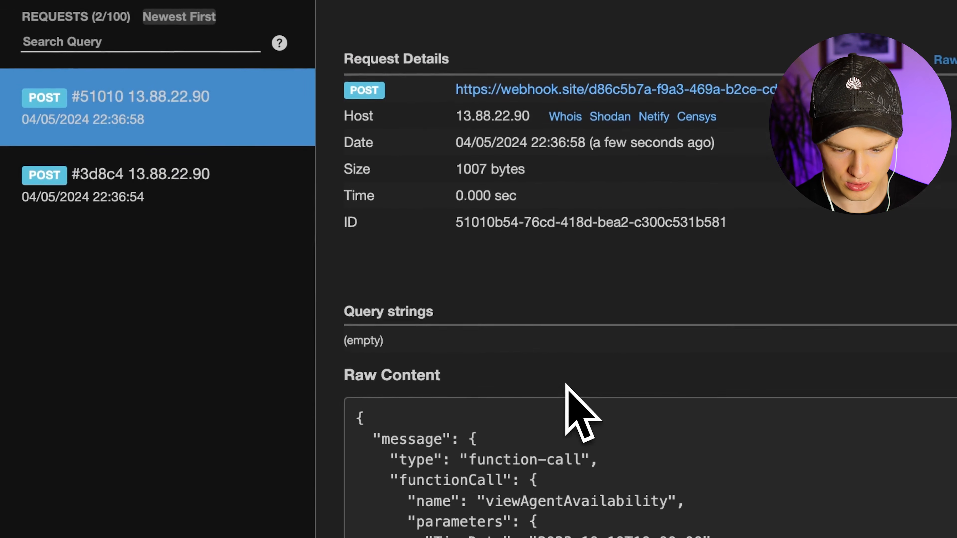
{"action": "left_click", "coordinate": [164, 175]}
{"action": "left_click", "coordinate": [158, 113]}
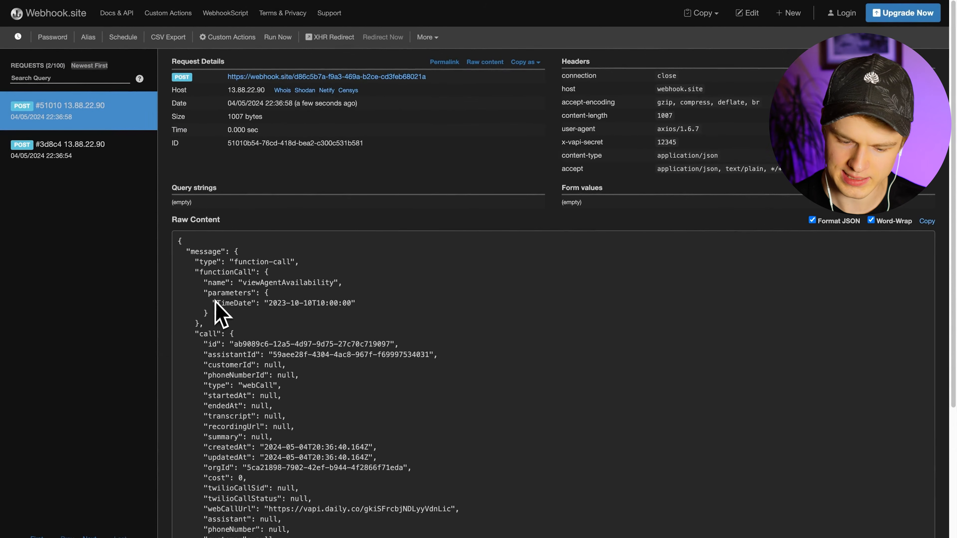
{"action": "scroll", "coordinate": [288, 362], "scroll_direction": "down", "scroll_amount": 2}
{"action": "scroll", "coordinate": [293, 364], "scroll_direction": "up", "scroll_amount": 2}
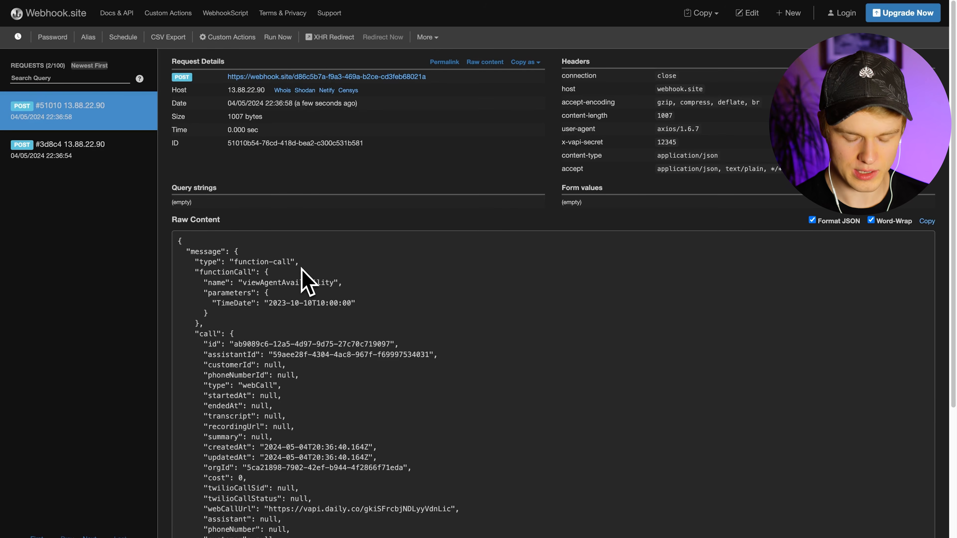
- Highlight the function-call type, functionCall key, viewAgentAvailability name and TimeDate value in the payload
{"action": "left_click_drag", "start_coordinate": [234, 262], "coordinate": [290, 261]}
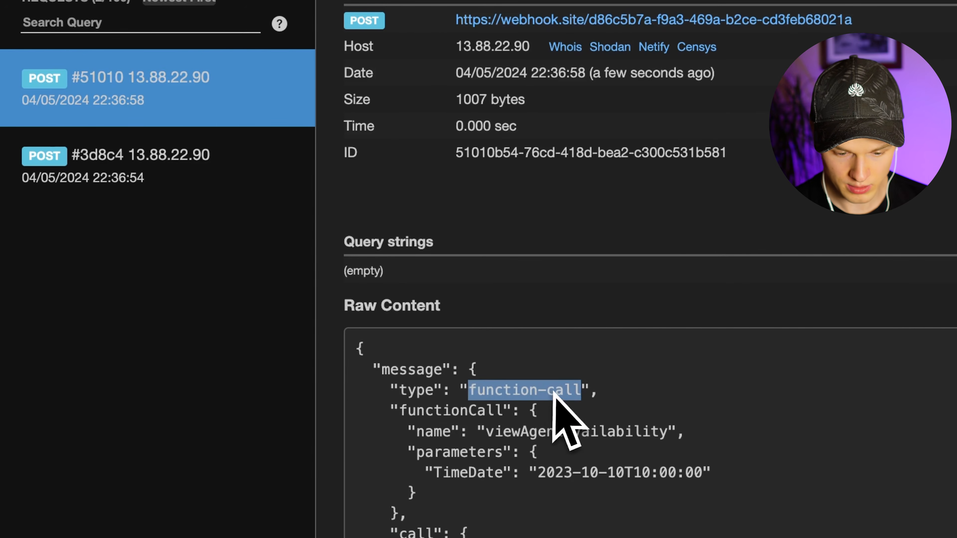
{"action": "double_click", "coordinate": [404, 411]}
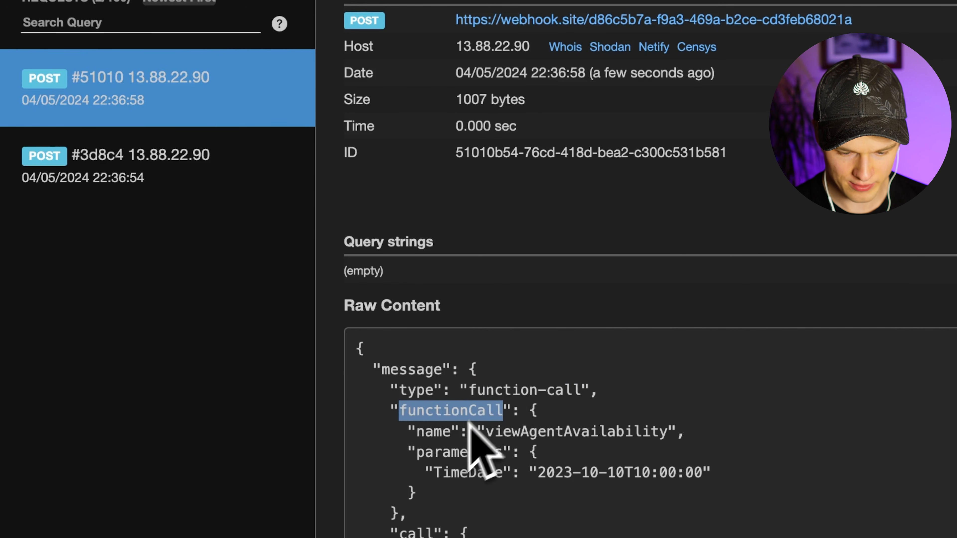
{"action": "left_click_drag", "start_coordinate": [492, 431], "coordinate": [659, 437]}
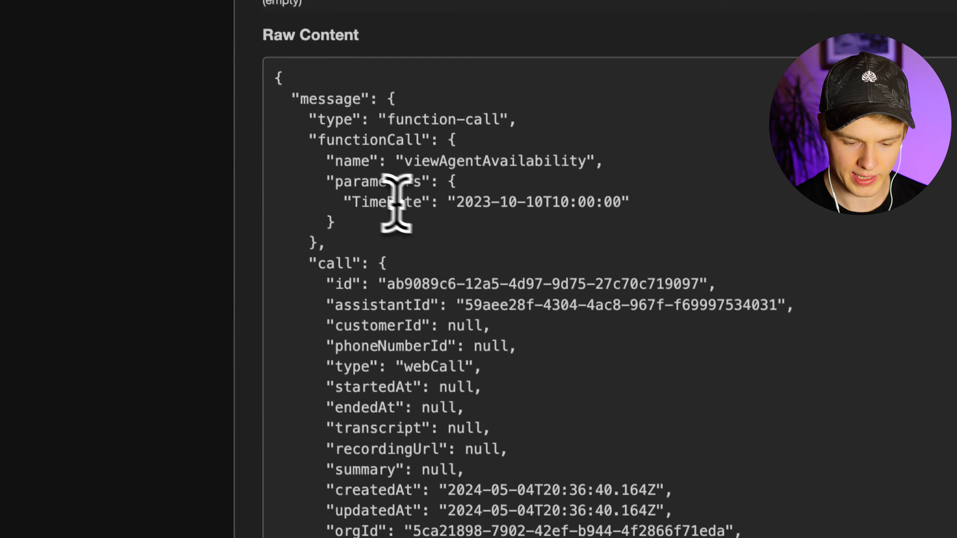
{"action": "left_click_drag", "start_coordinate": [455, 196], "coordinate": [617, 189]}
{"action": "left_click", "coordinate": [521, 200]}
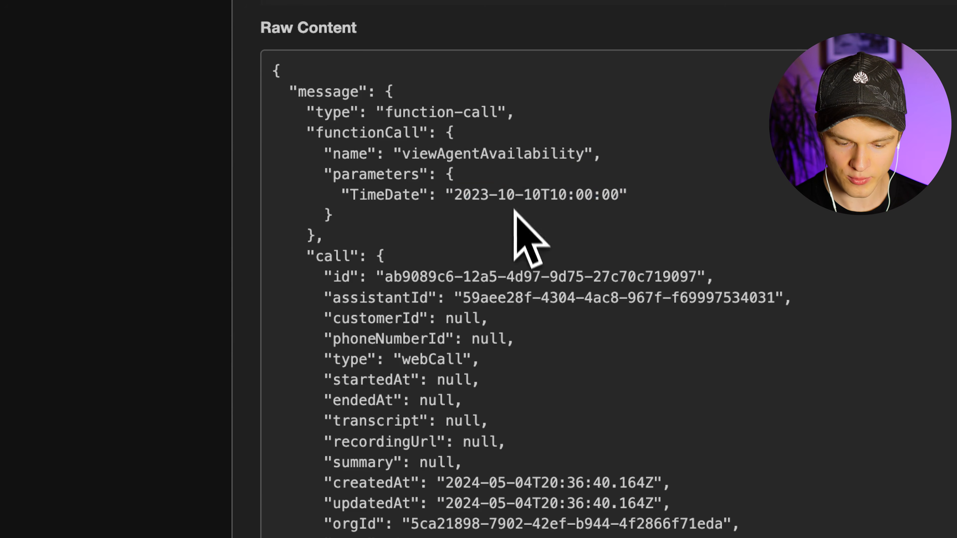
{"action": "left_click_drag", "start_coordinate": [541, 188], "coordinate": [454, 196]}
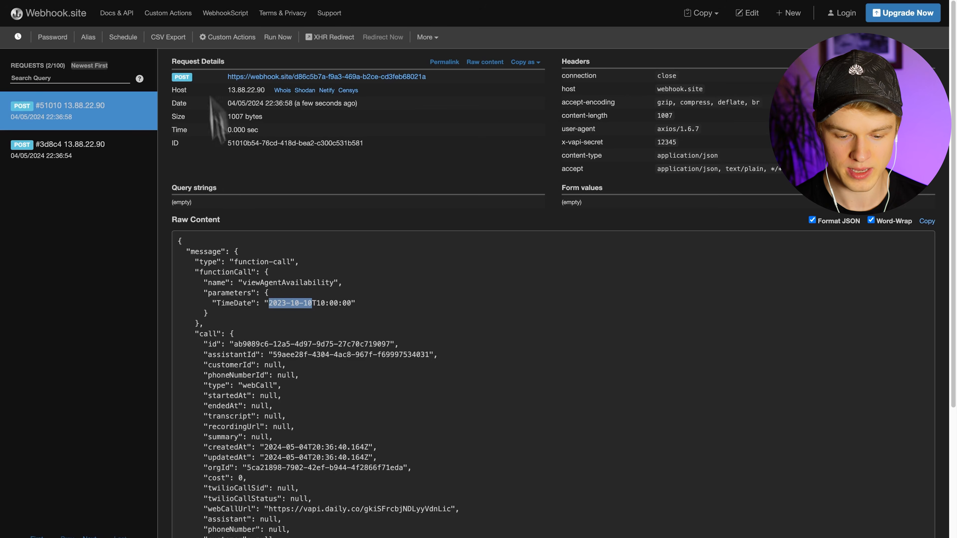
- Highlight the full TimeDate value and the functionCall block in the Raw Content JSON
{"action": "left_click_drag", "start_coordinate": [350, 303], "coordinate": [277, 303]}
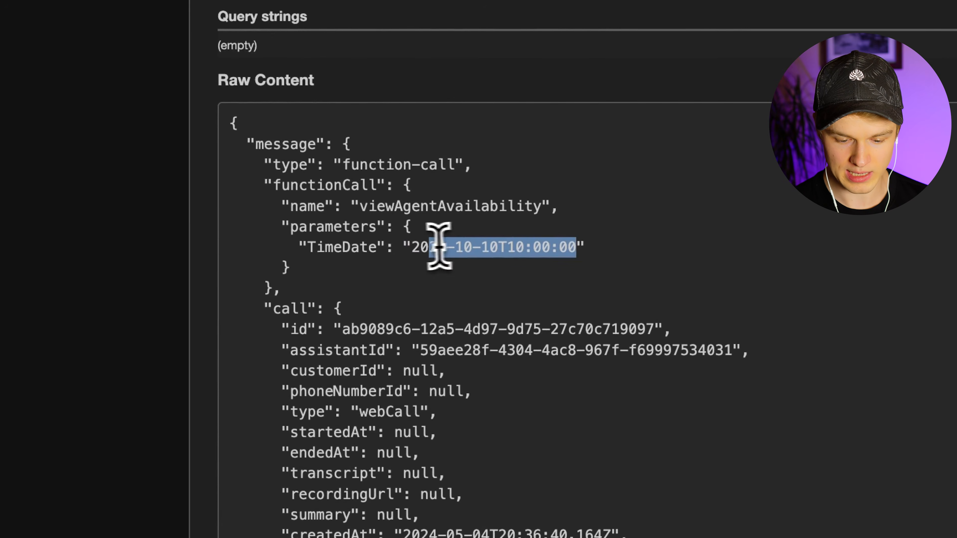
{"action": "left_click_drag", "start_coordinate": [439, 246], "coordinate": [415, 245]}
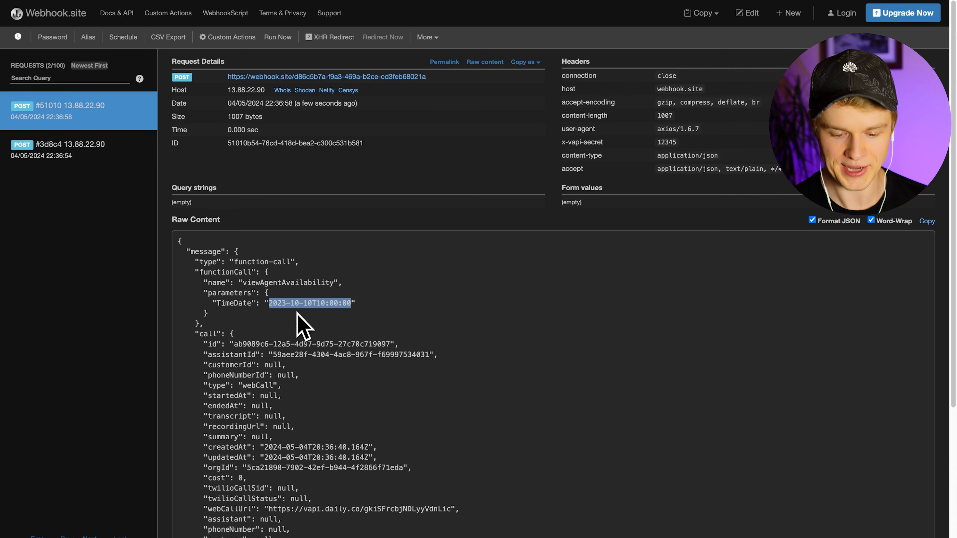
{"action": "left_click_drag", "start_coordinate": [217, 321], "coordinate": [206, 269]}
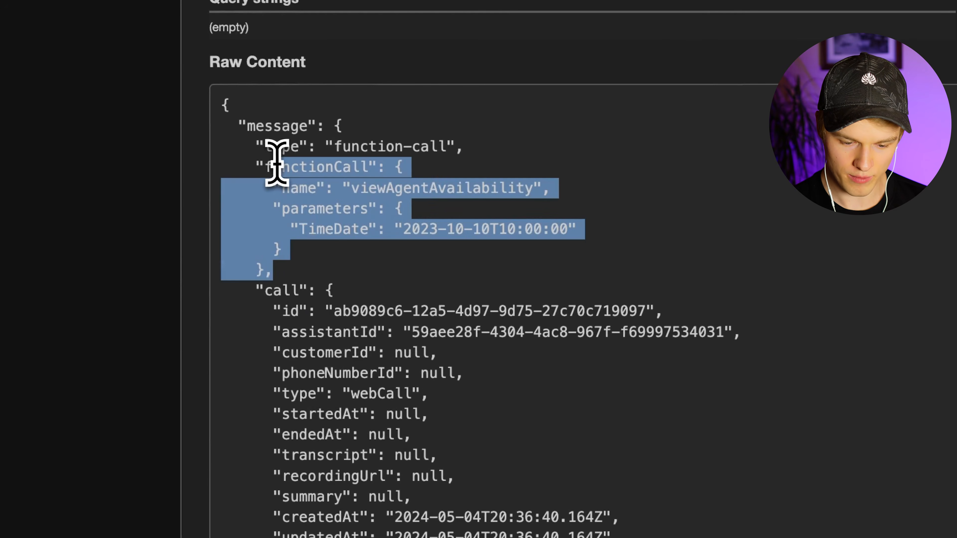
{"action": "left_click_drag", "start_coordinate": [276, 162], "coordinate": [289, 274]}
{"action": "left_click", "coordinate": [278, 295]}
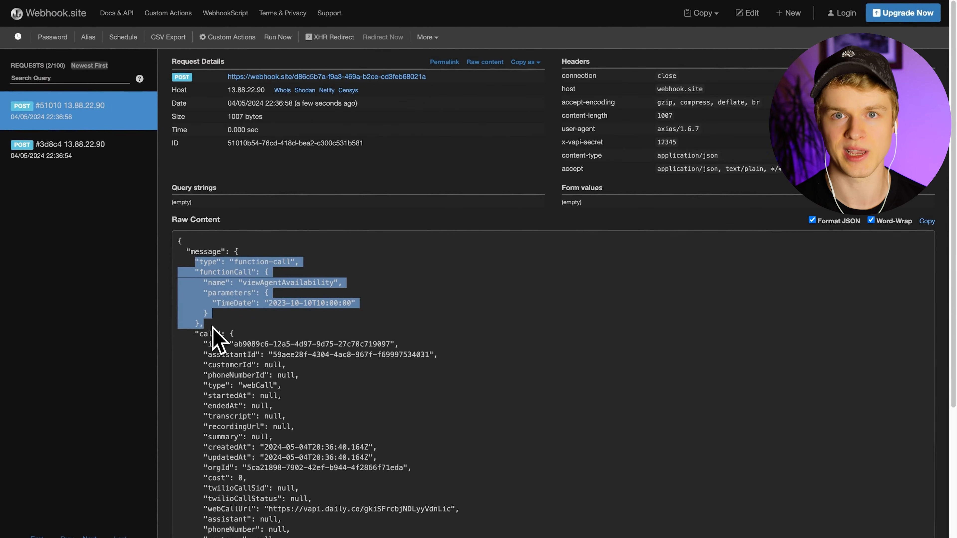
{"action": "left_click", "coordinate": [213, 326]}
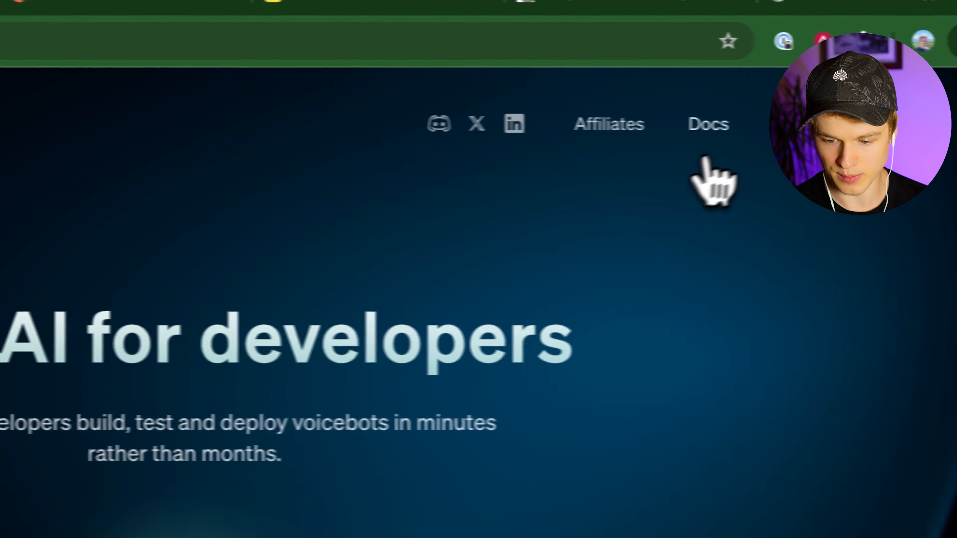
- Go to the Server Events page under the Server URL section of the Vapi docs
{"action": "left_click", "coordinate": [667, 141]}
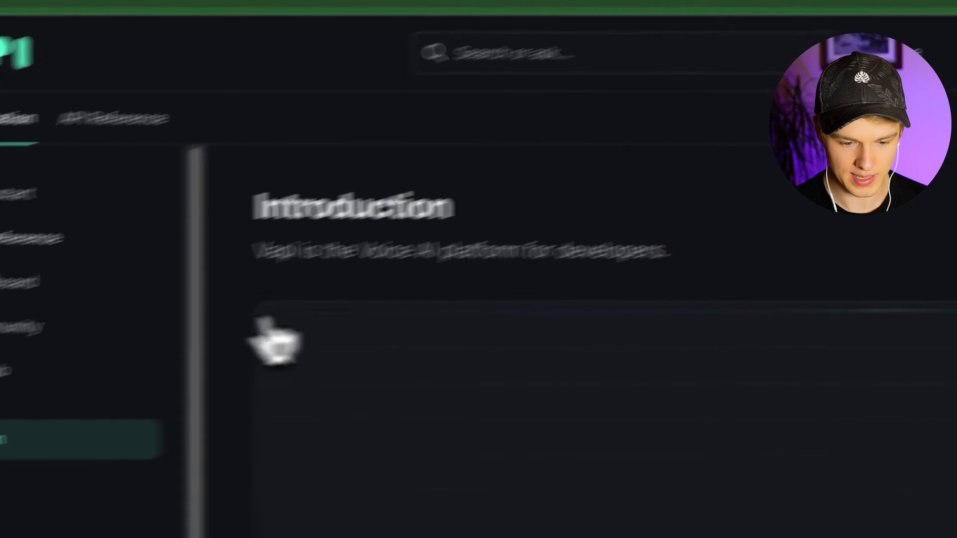
{"action": "scroll", "coordinate": [126, 450], "scroll_direction": "down", "scroll_amount": 2}
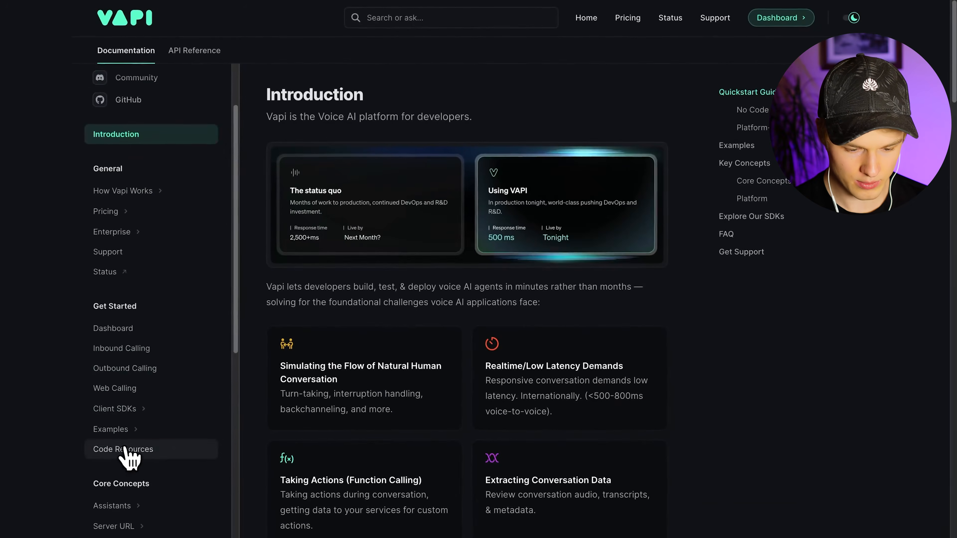
{"action": "scroll", "coordinate": [125, 449], "scroll_direction": "down", "scroll_amount": 3}
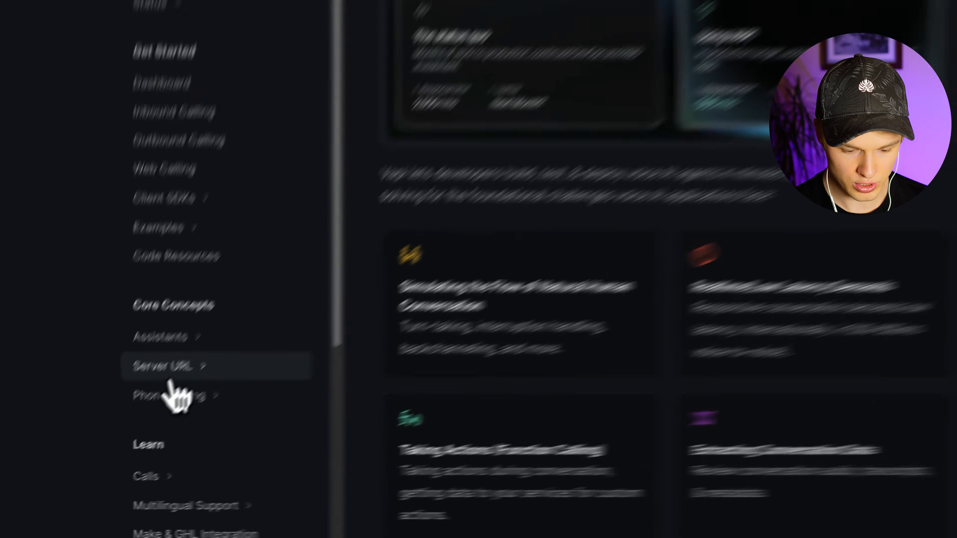
{"action": "left_click", "coordinate": [118, 420]}
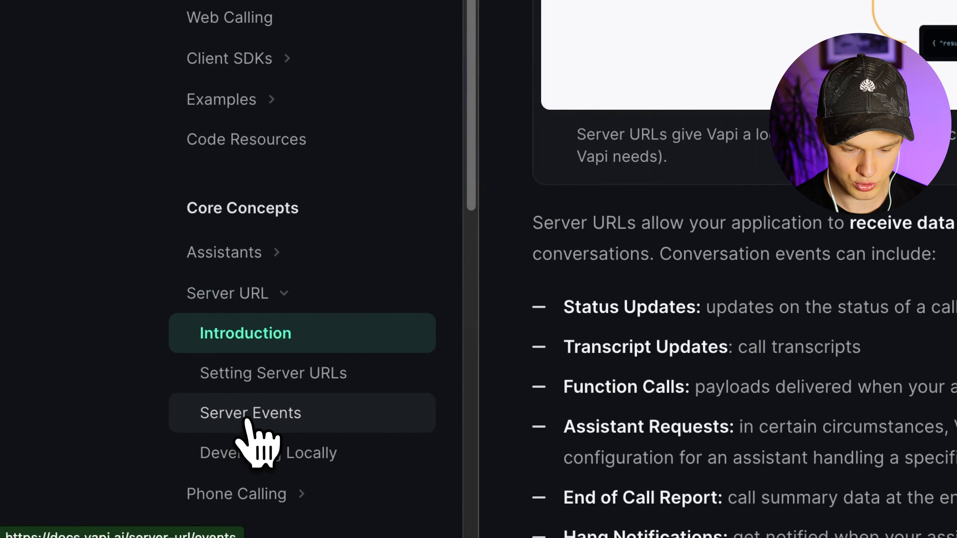
{"action": "left_click", "coordinate": [240, 421]}
- Highlight the one-line result JSON example and its 'Your email has been sent' message
{"action": "scroll", "coordinate": [727, 215], "scroll_direction": "down", "scroll_amount": 10}
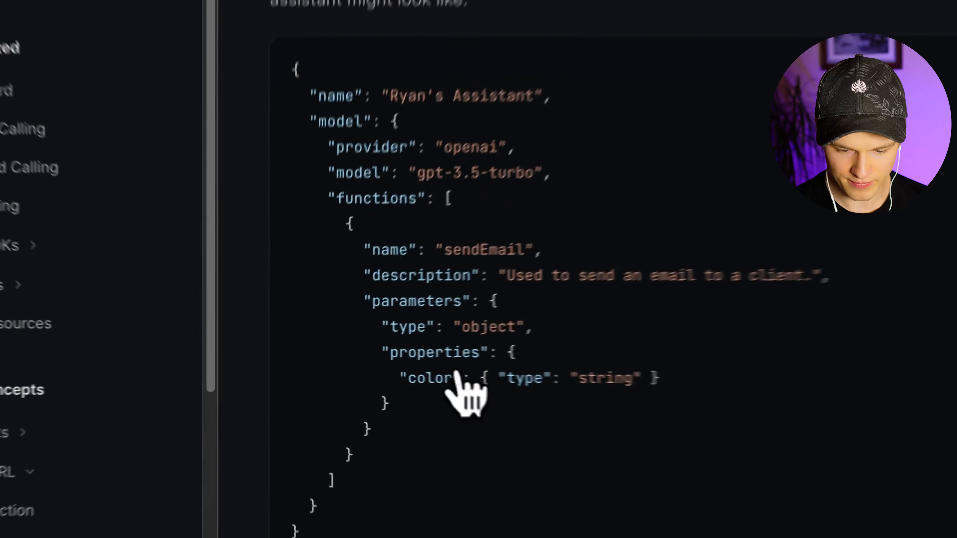
{"action": "scroll", "coordinate": [362, 301], "scroll_direction": "down", "scroll_amount": 5}
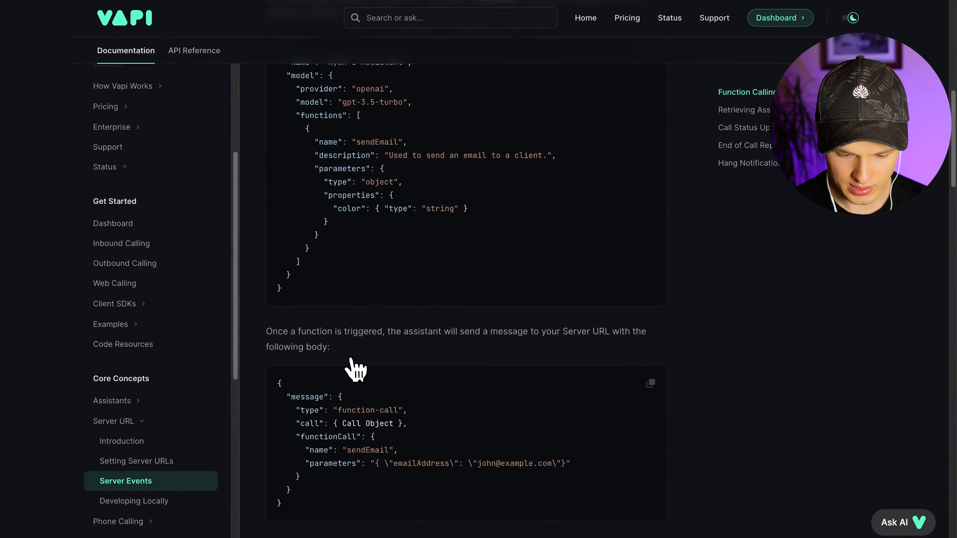
{"action": "scroll", "coordinate": [354, 372], "scroll_direction": "down", "scroll_amount": 7}
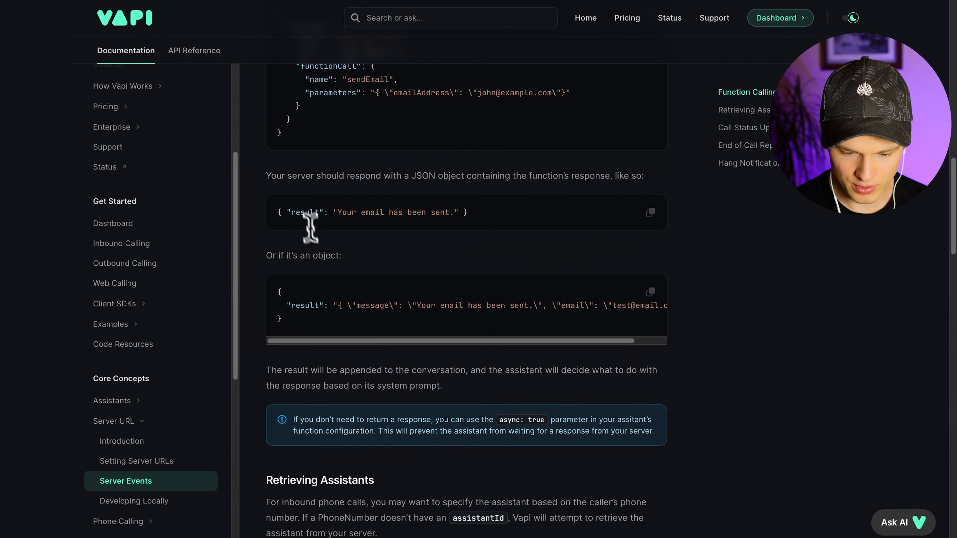
{"action": "left_click_drag", "start_coordinate": [278, 213], "coordinate": [492, 213]}
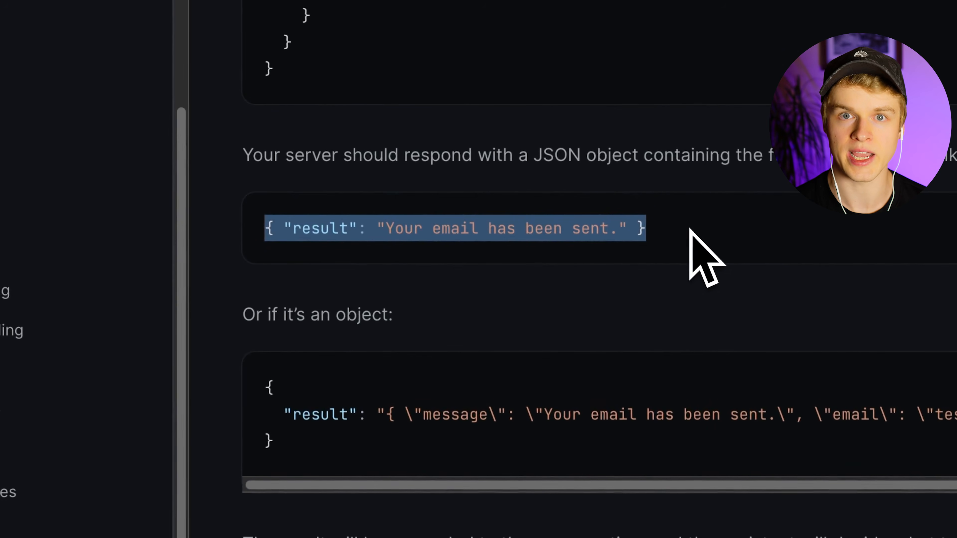
{"action": "left_click", "coordinate": [689, 228]}
{"action": "left_click_drag", "start_coordinate": [385, 228], "coordinate": [618, 232]}
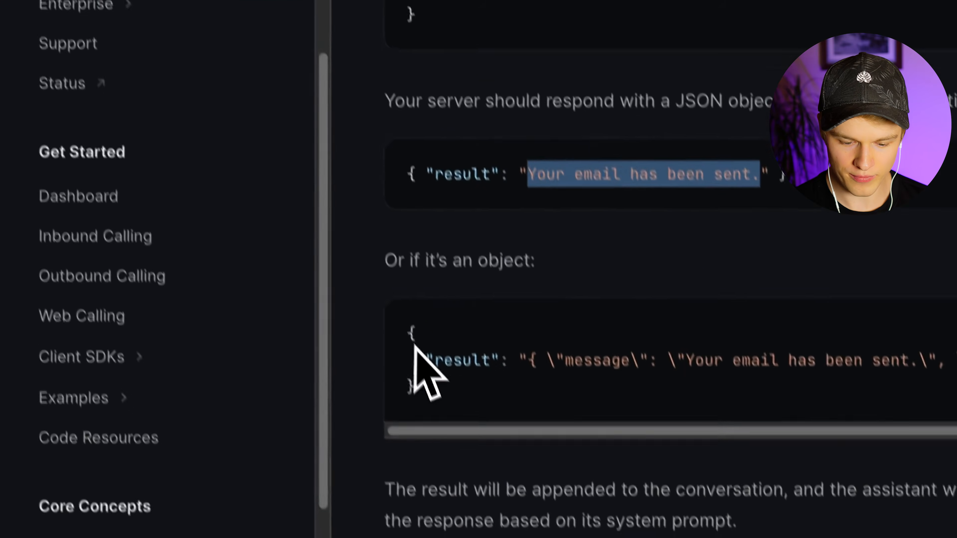
- Highlight the object-style result example, its escaped result string, and the result key
{"action": "triple_click", "coordinate": [418, 360]}
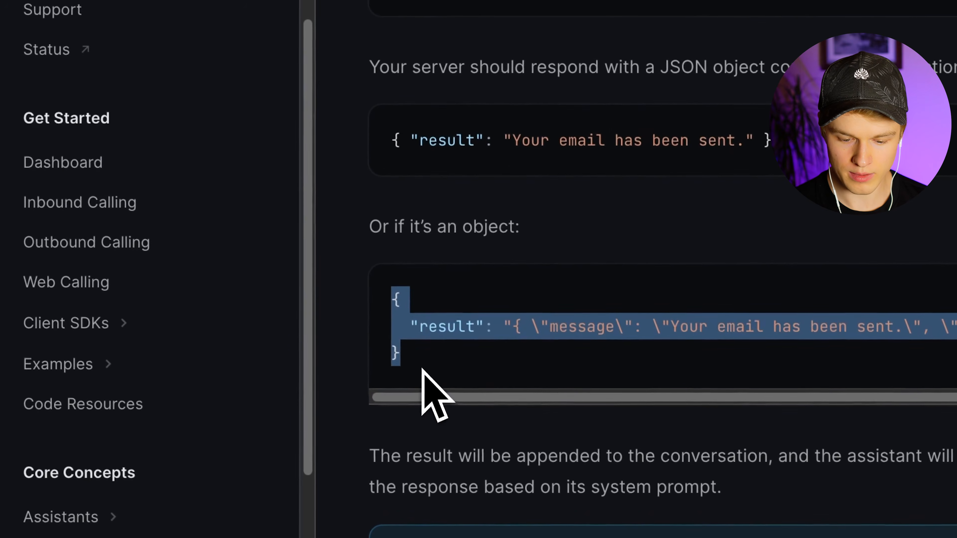
{"action": "left_click", "coordinate": [482, 368]}
{"action": "left_click_drag", "start_coordinate": [511, 326], "coordinate": [631, 331]}
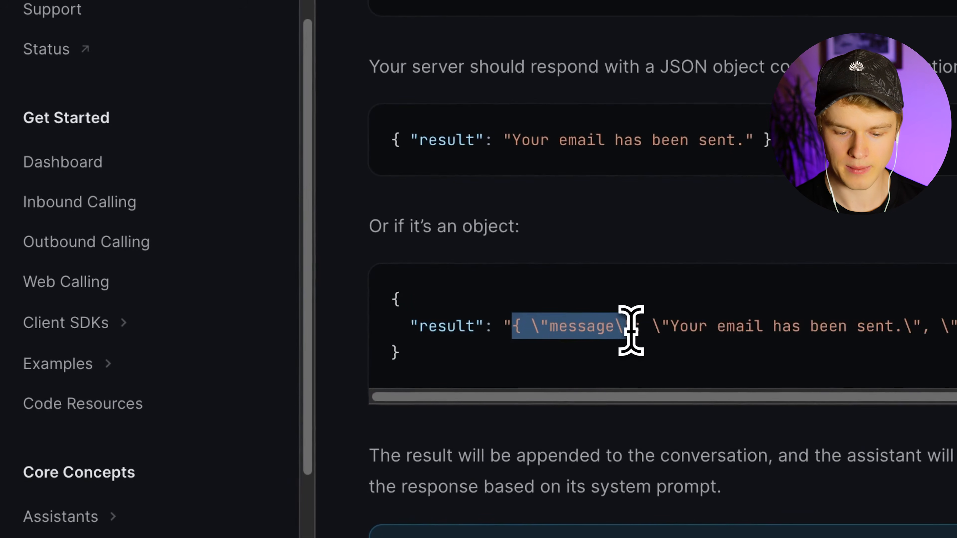
{"action": "left_click", "coordinate": [631, 330]}
{"action": "double_click", "coordinate": [448, 326]}
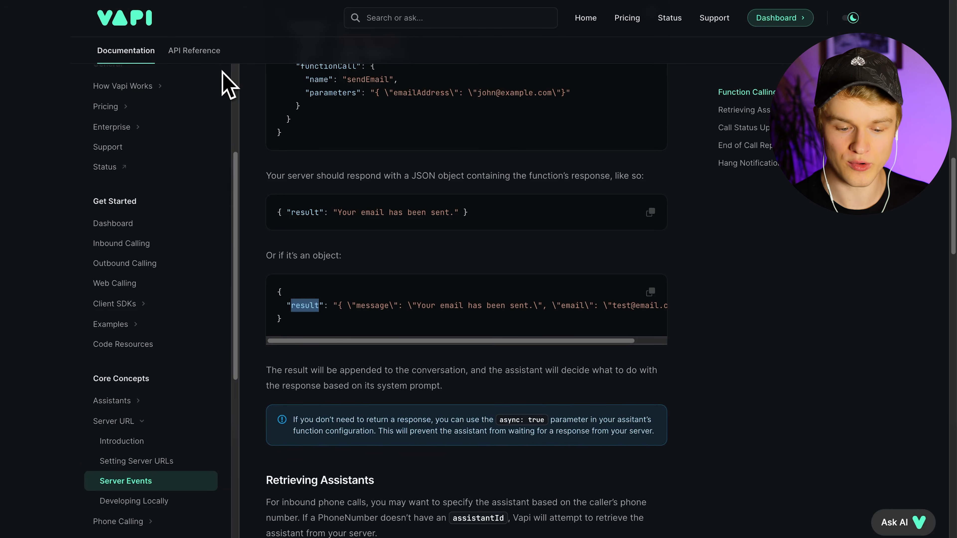
{"action": "left_click", "coordinate": [202, 50]}
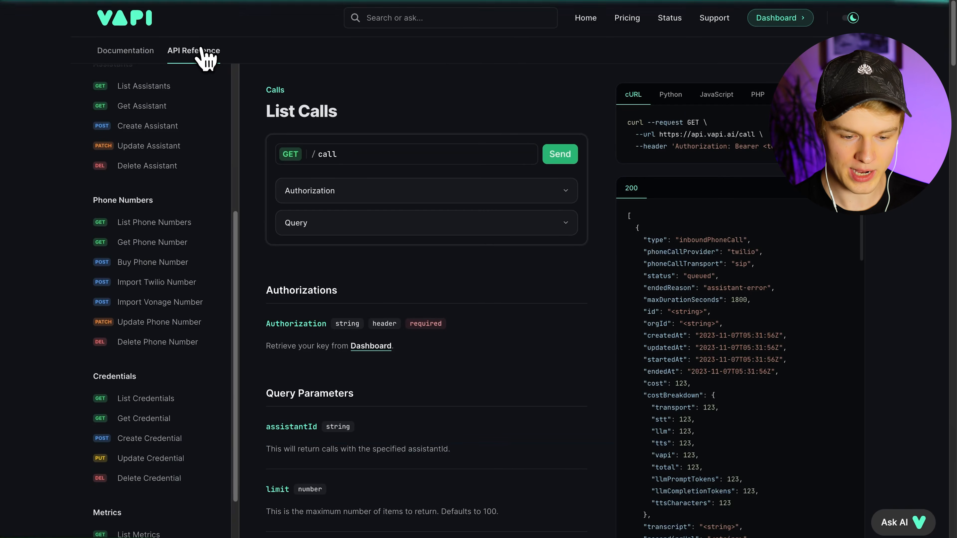
{"action": "scroll", "coordinate": [147, 339], "scroll_direction": "down", "scroll_amount": 2}
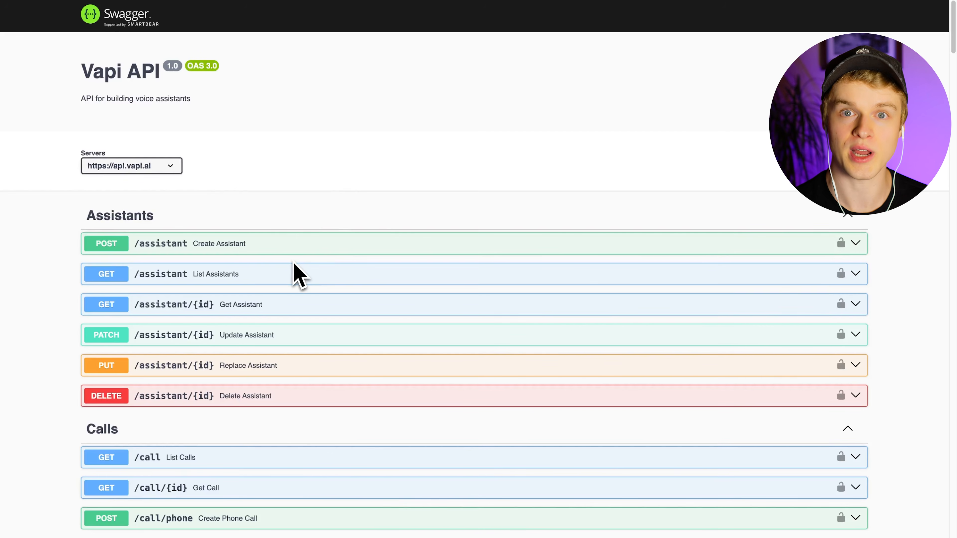
{"action": "left_click", "coordinate": [176, 234]}
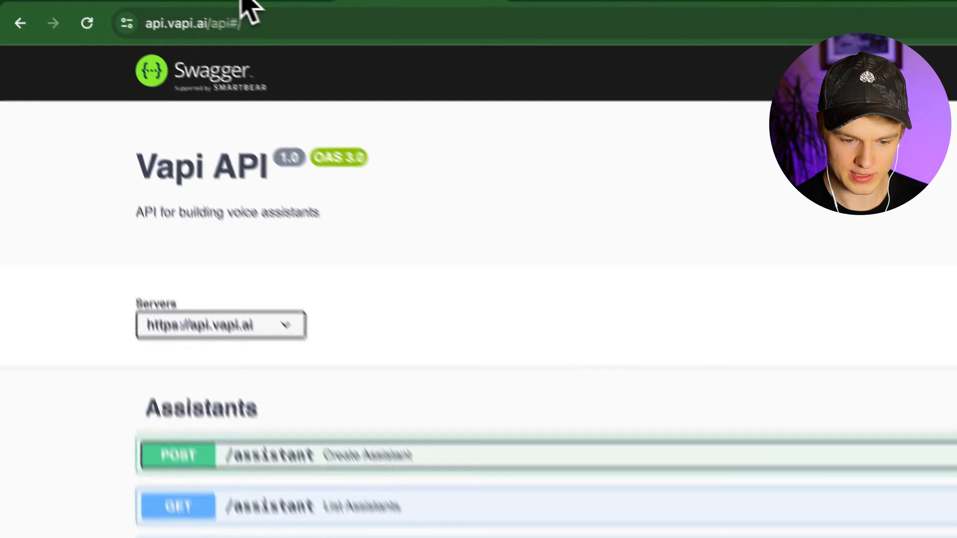
{"action": "left_click", "coordinate": [281, 2]}
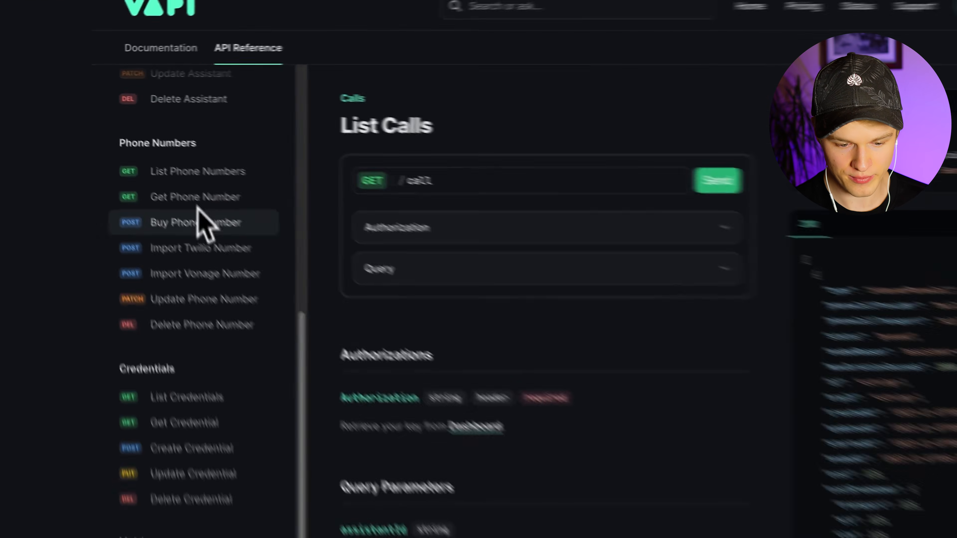
- Open the Get Assistant API reference and scroll to its example response
{"action": "scroll", "coordinate": [132, 239], "scroll_direction": "up", "scroll_amount": 8}
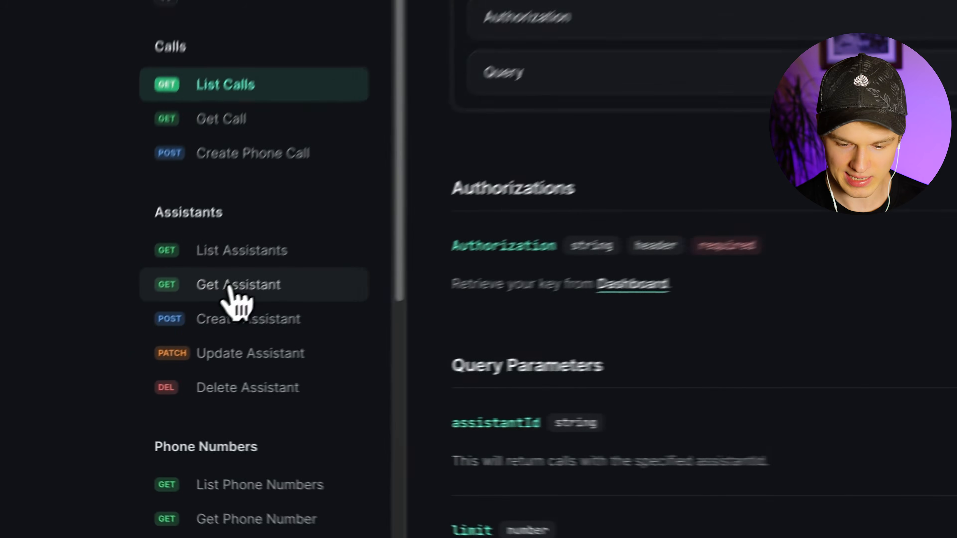
{"action": "left_click", "coordinate": [124, 346]}
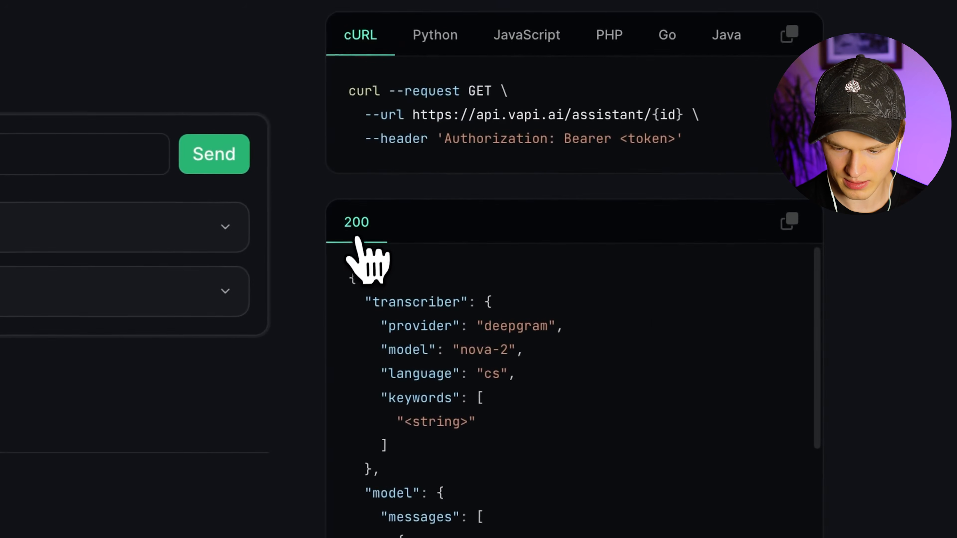
{"action": "scroll", "coordinate": [465, 381], "scroll_direction": "down", "scroll_amount": 6}
{"action": "scroll", "coordinate": [467, 308], "scroll_direction": "down", "scroll_amount": 10}
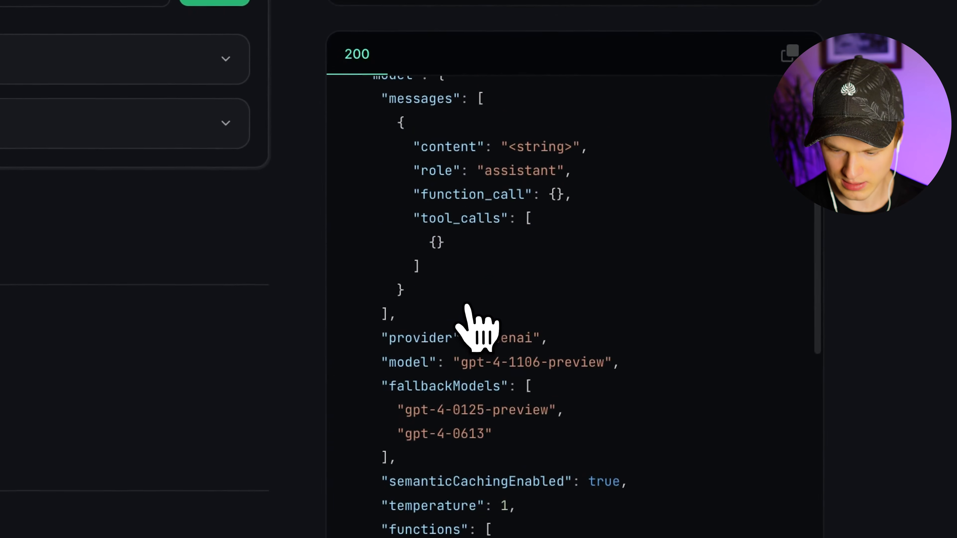
- Highlight the functions array and its async, properties and required fields
{"action": "left_click_drag", "start_coordinate": [478, 195], "coordinate": [531, 460]}
{"action": "left_click", "coordinate": [531, 461]}
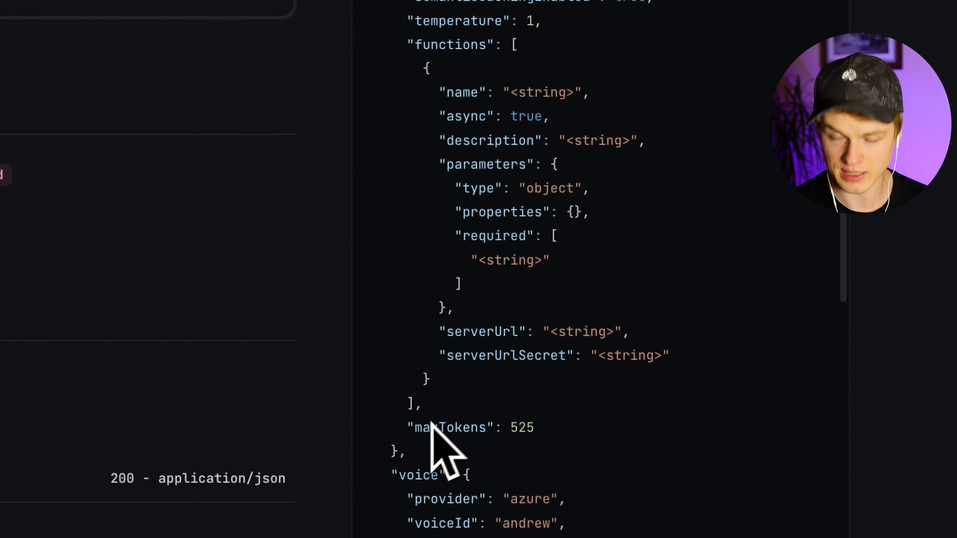
{"action": "left_click_drag", "start_coordinate": [424, 450], "coordinate": [402, 30]}
{"action": "left_click", "coordinate": [475, 105]}
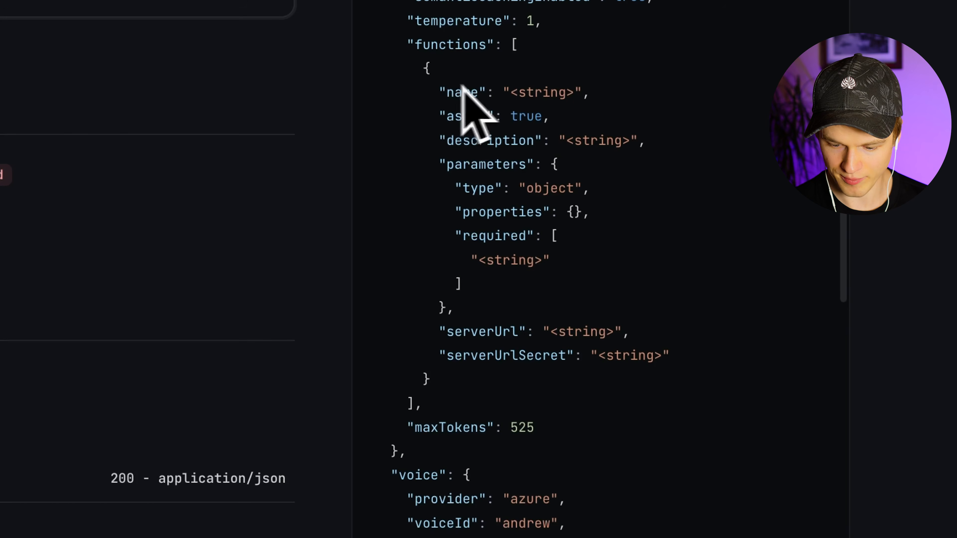
{"action": "double_click", "coordinate": [466, 116]}
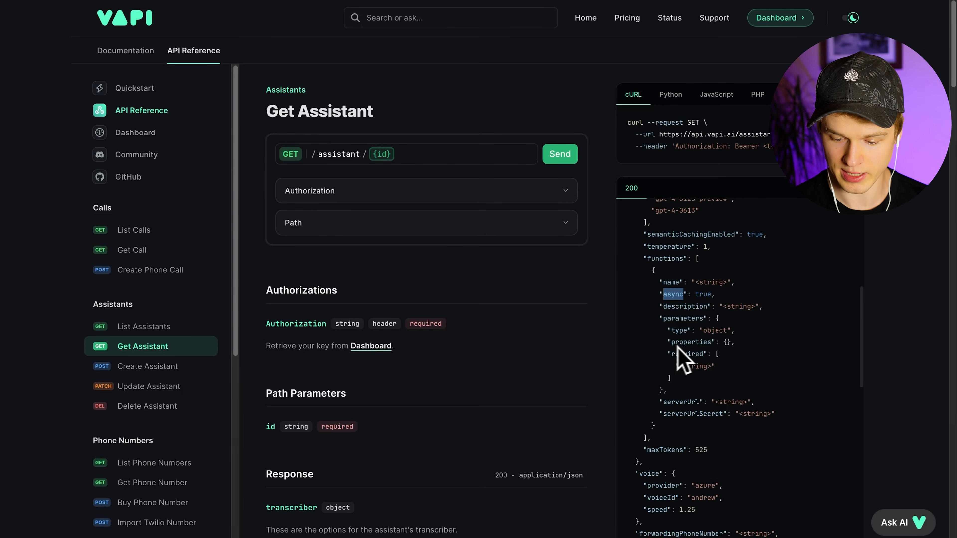
{"action": "double_click", "coordinate": [699, 341]}
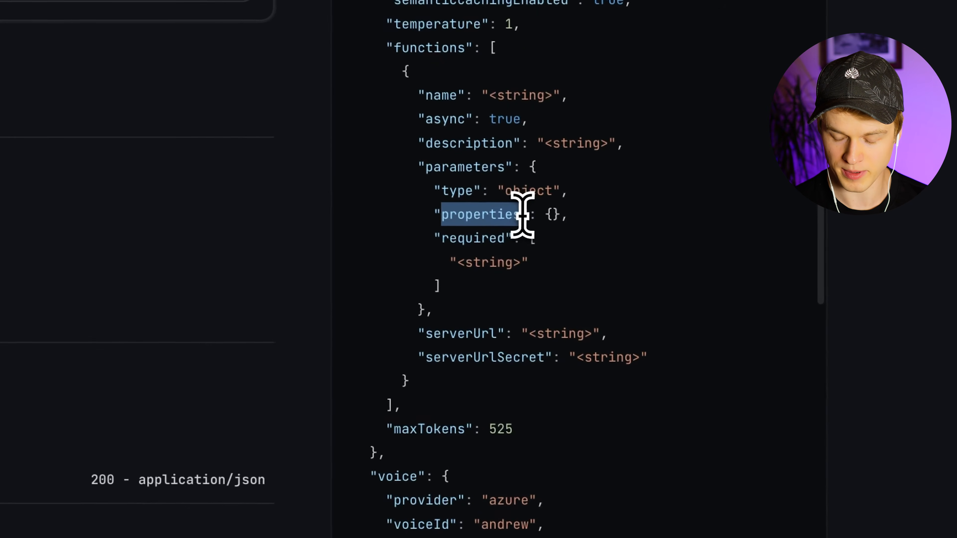
{"action": "double_click", "coordinate": [446, 237]}
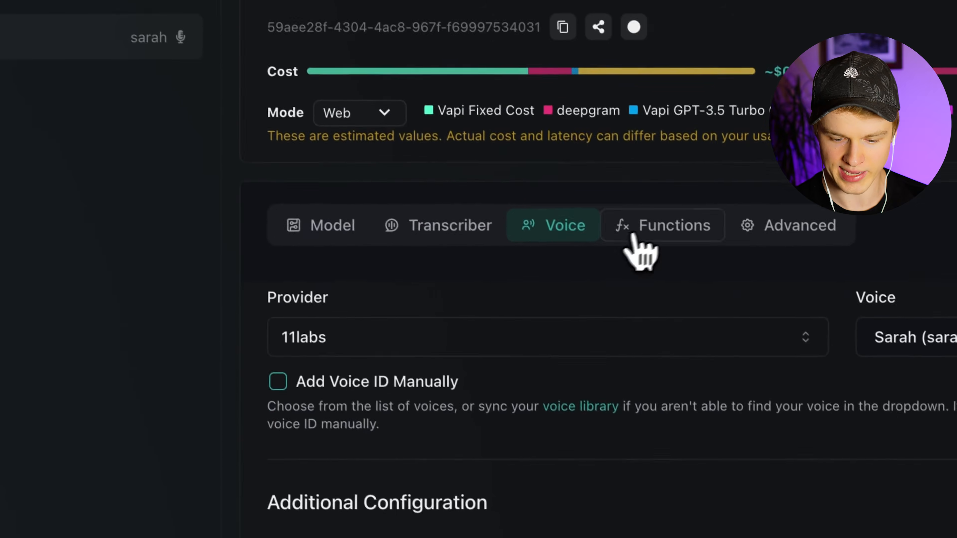
{"action": "left_click", "coordinate": [810, 441]}
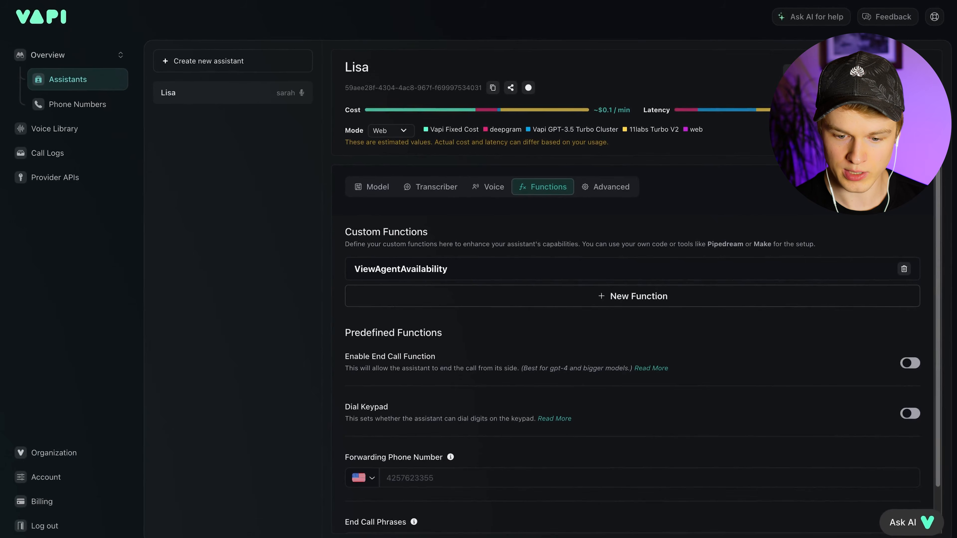
{"action": "left_click", "coordinate": [523, 6]}
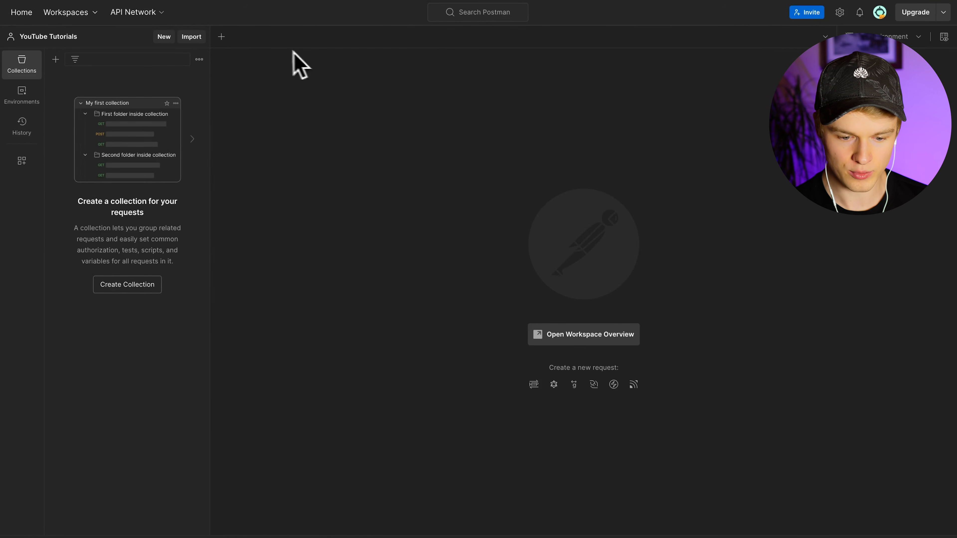
{"action": "left_click", "coordinate": [221, 37]}
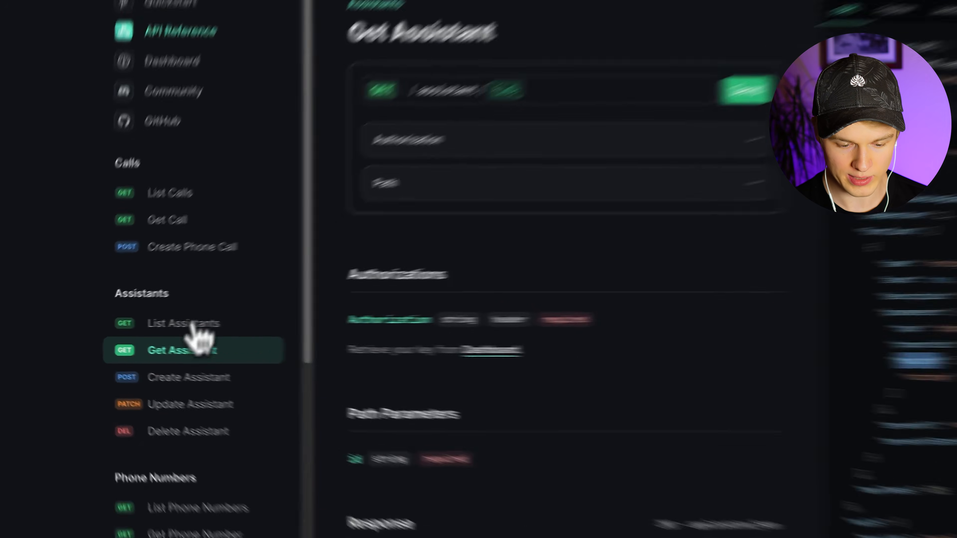
{"action": "left_click", "coordinate": [175, 345]}
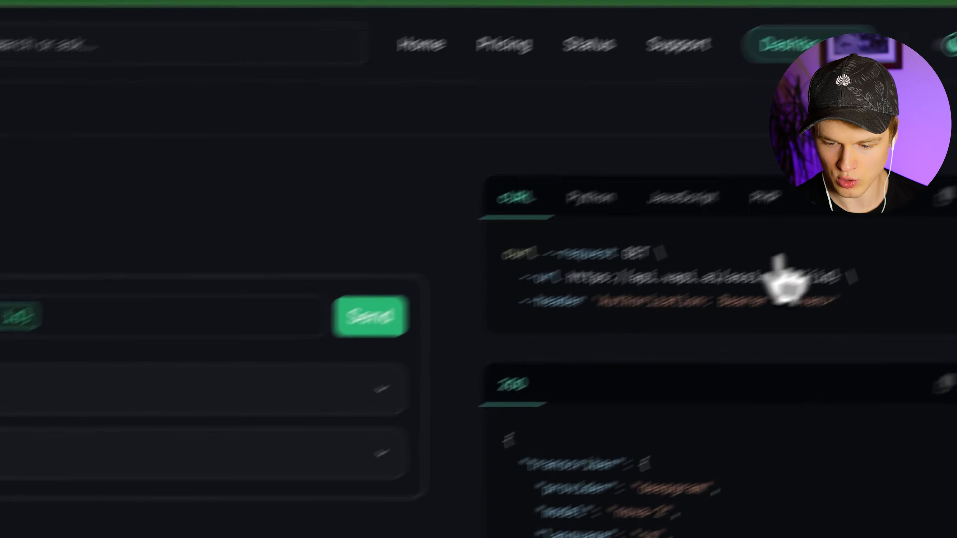
{"action": "left_click_drag", "start_coordinate": [841, 276], "coordinate": [571, 270]}
{"action": "key", "text": "super+c"}
{"action": "left_click", "coordinate": [223, 1]}
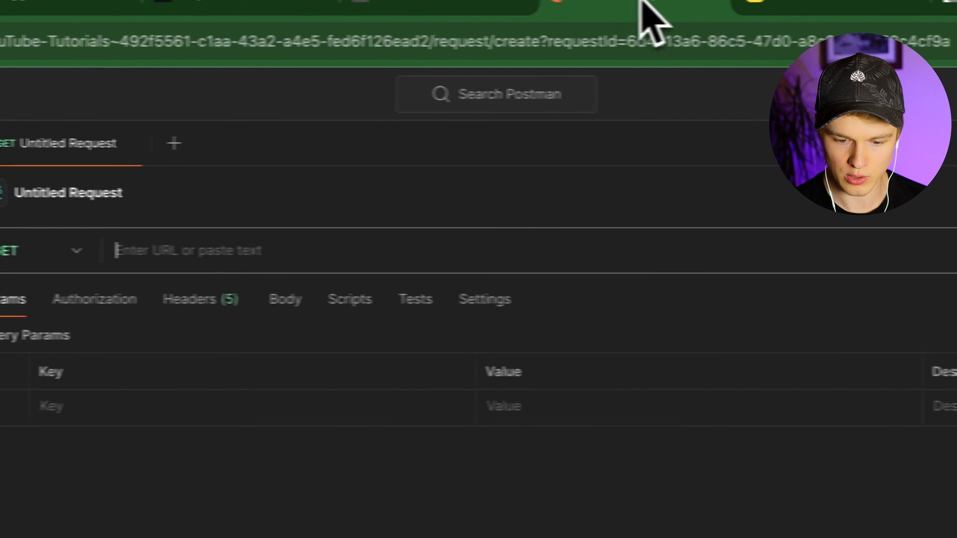
{"action": "left_click", "coordinate": [360, 251]}
{"action": "key", "text": "super+v"}
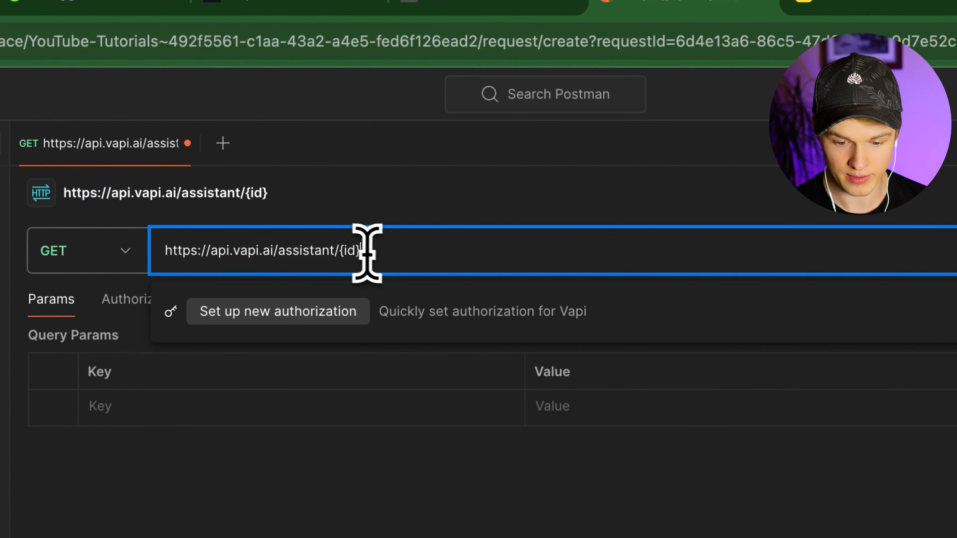
{"action": "key", "text": "BackSpace"}
{"action": "key", "text": "BackSpace"}
{"action": "key", "text": "BackSpace"}
{"action": "key", "text": "BackSpace"}
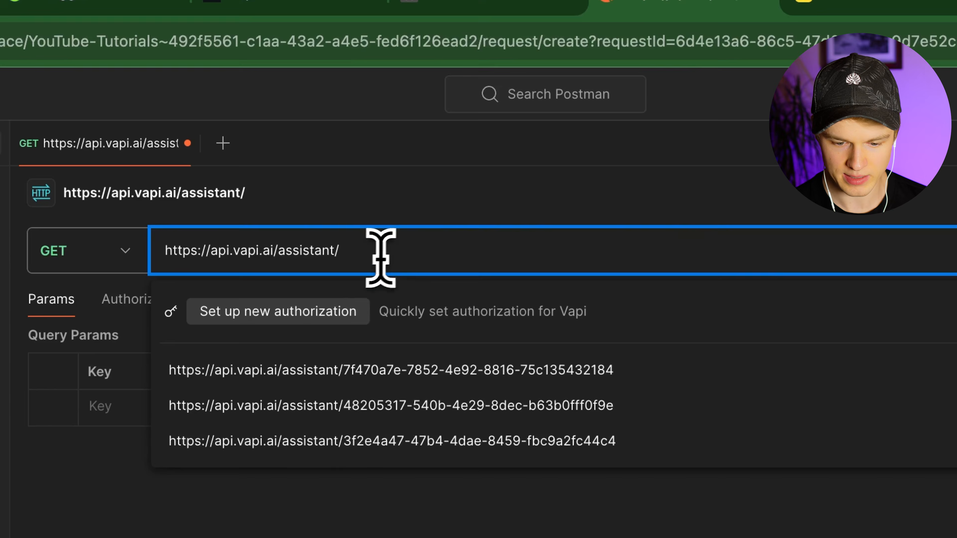
- Append the assistant's ID, copied from the Vapi dashboard, to the request URL
{"action": "left_click", "coordinate": [300, 3]}
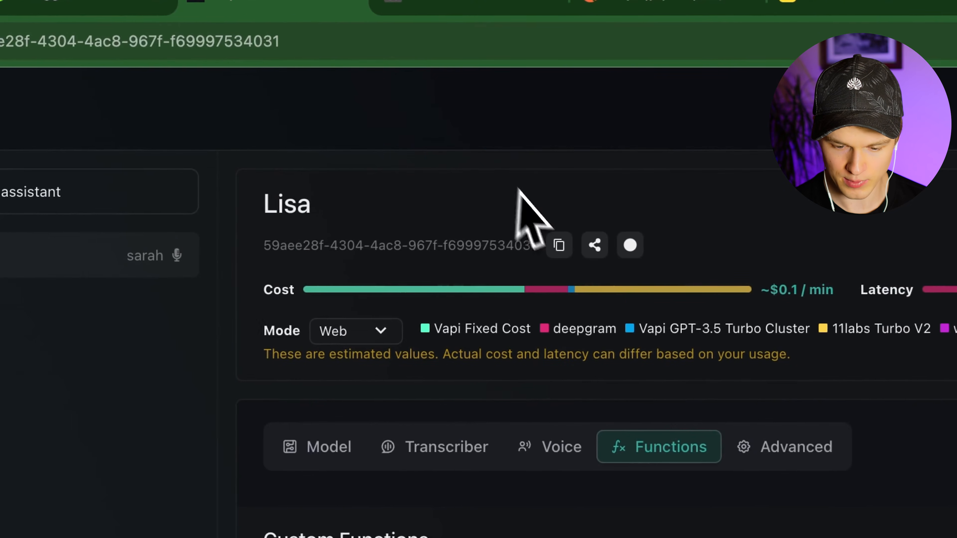
{"action": "left_click", "coordinate": [558, 249]}
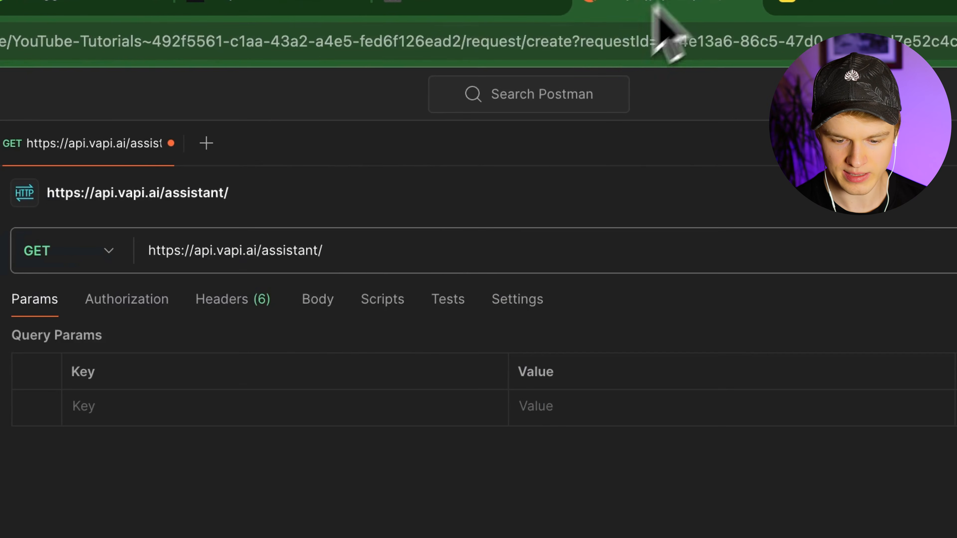
{"action": "left_click", "coordinate": [371, 252]}
{"action": "key", "text": "super+v"}
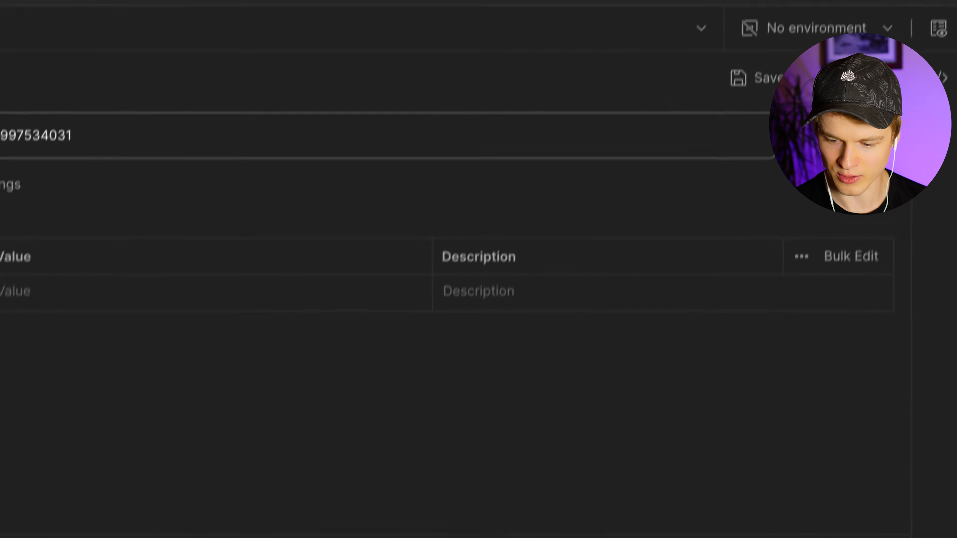
- Send the request, note the Missing Authorization Header error, and switch auth to Bearer Token
{"action": "left_click", "coordinate": [821, 169]}
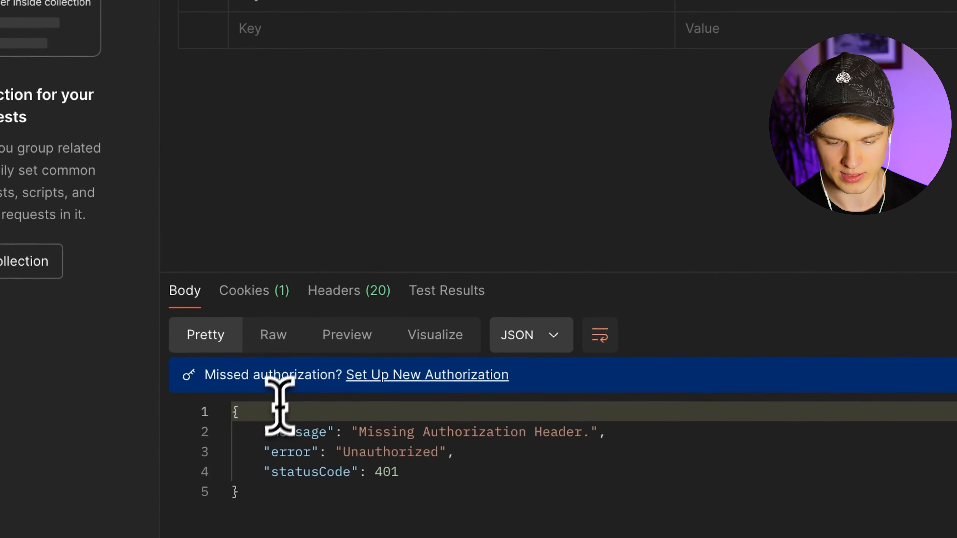
{"action": "left_click_drag", "start_coordinate": [358, 431], "coordinate": [583, 433]}
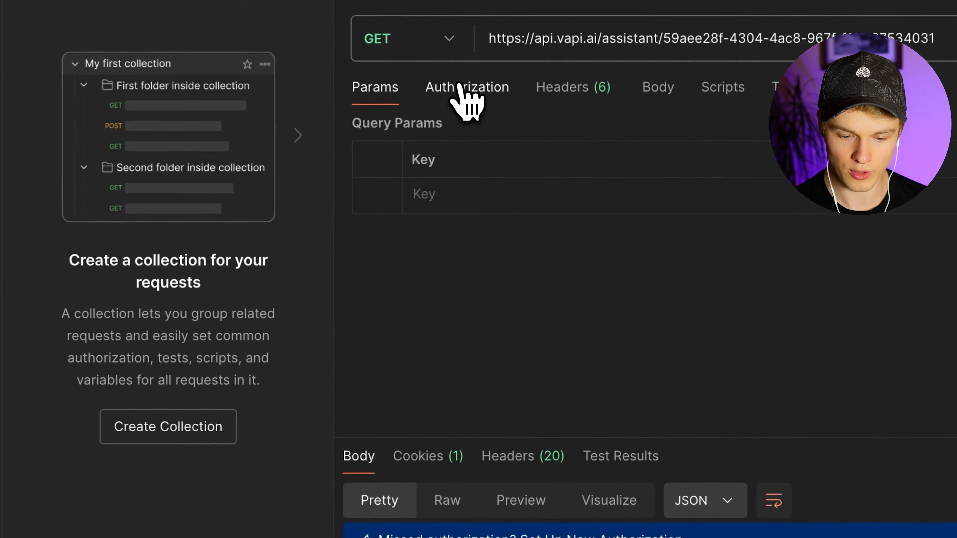
{"action": "left_click", "coordinate": [463, 88]}
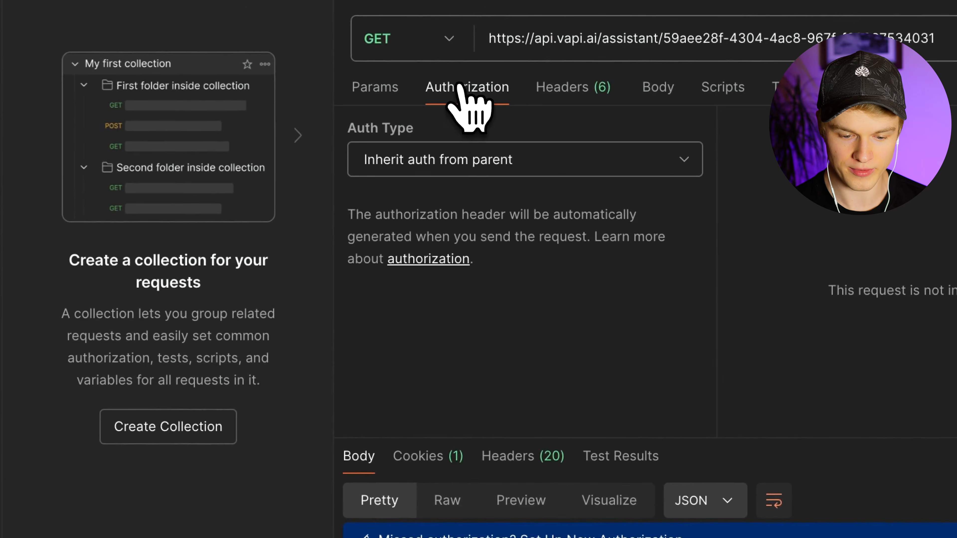
{"action": "left_click", "coordinate": [452, 166]}
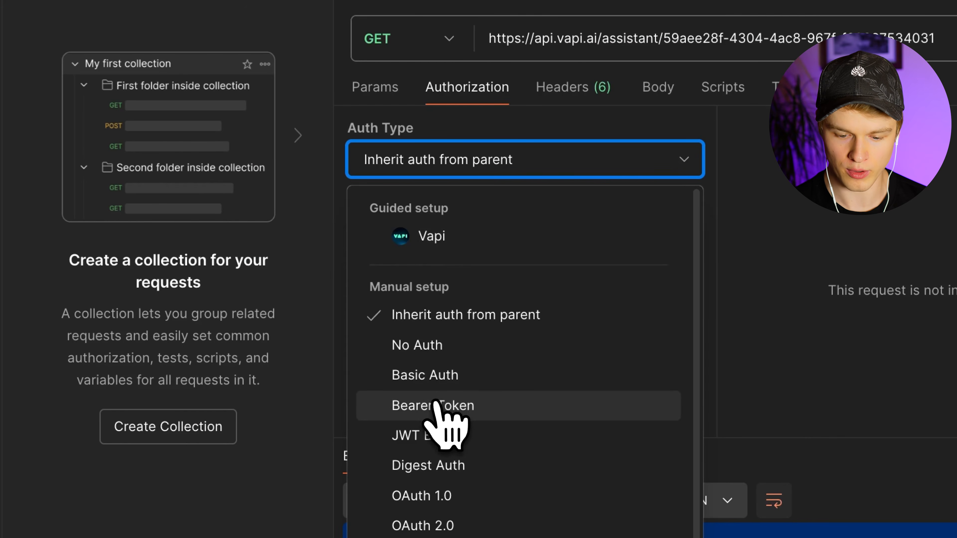
{"action": "left_click", "coordinate": [437, 405]}
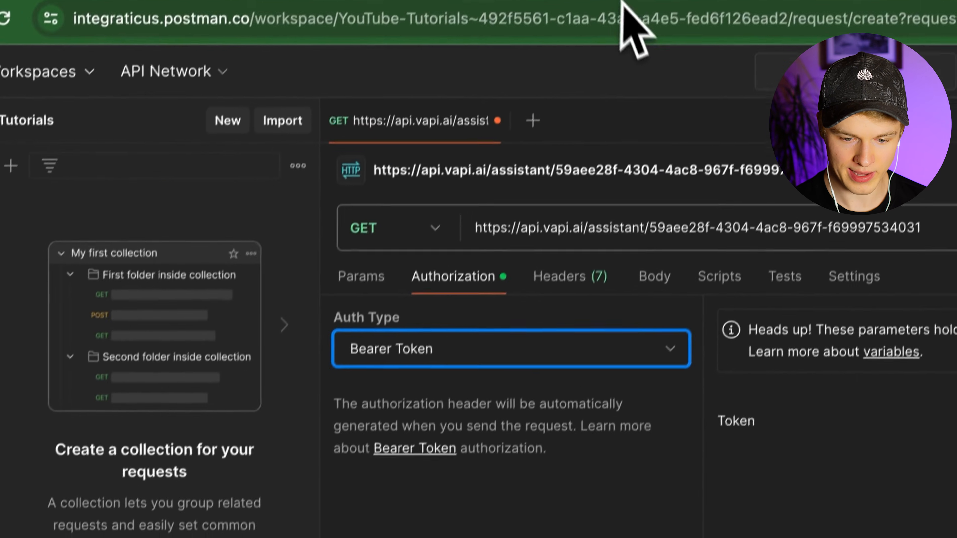
- Use the private API key from Vapi Organization settings as the token and resend
{"action": "left_click", "coordinate": [598, 2]}
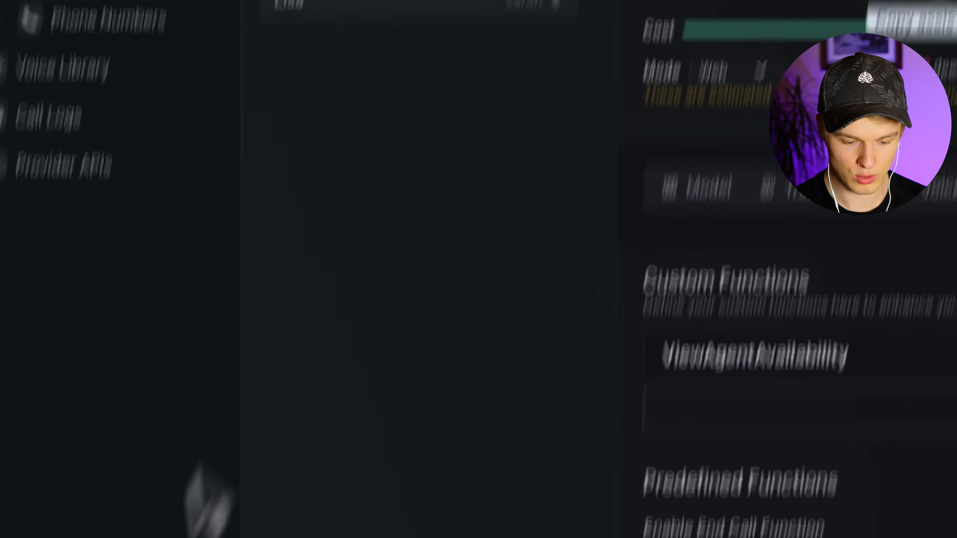
{"action": "left_click", "coordinate": [117, 455]}
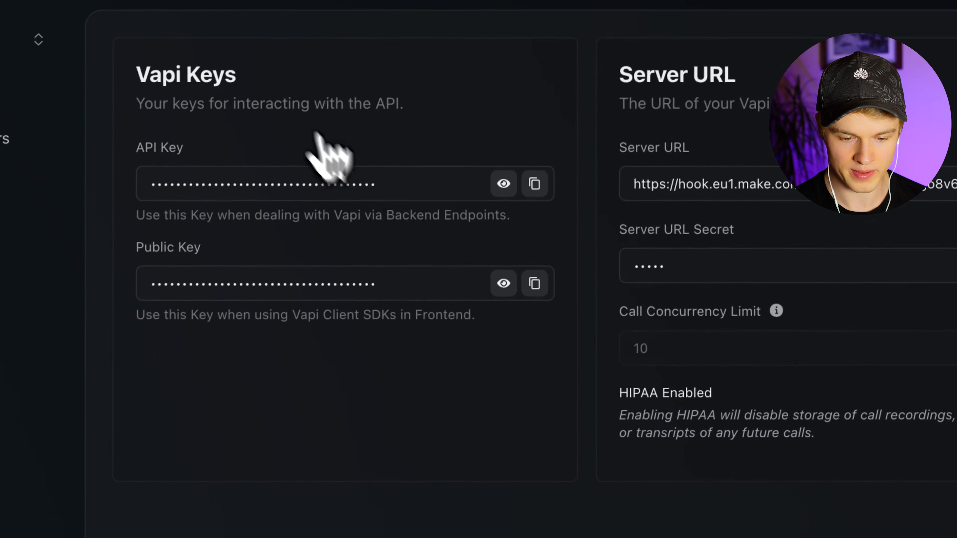
{"action": "left_click", "coordinate": [538, 191]}
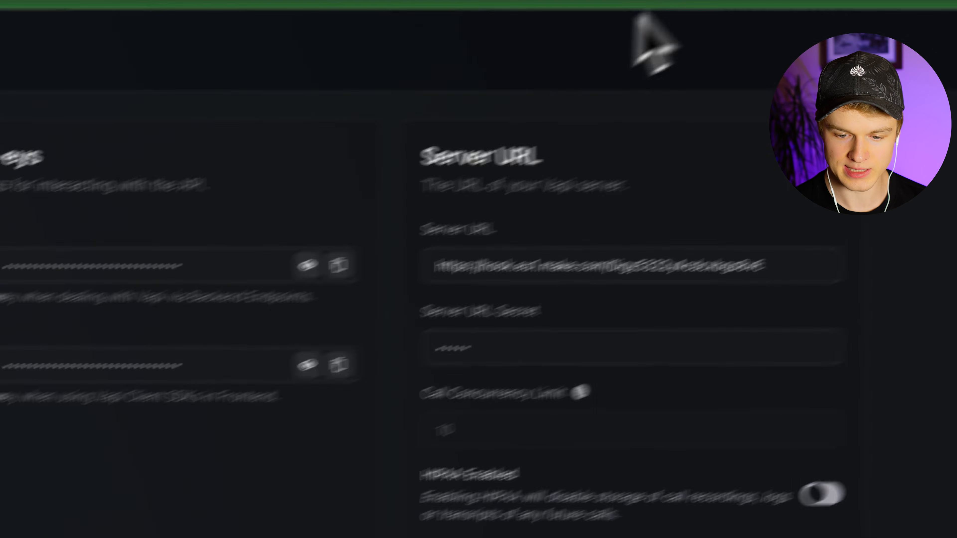
{"action": "left_click", "coordinate": [588, 3]}
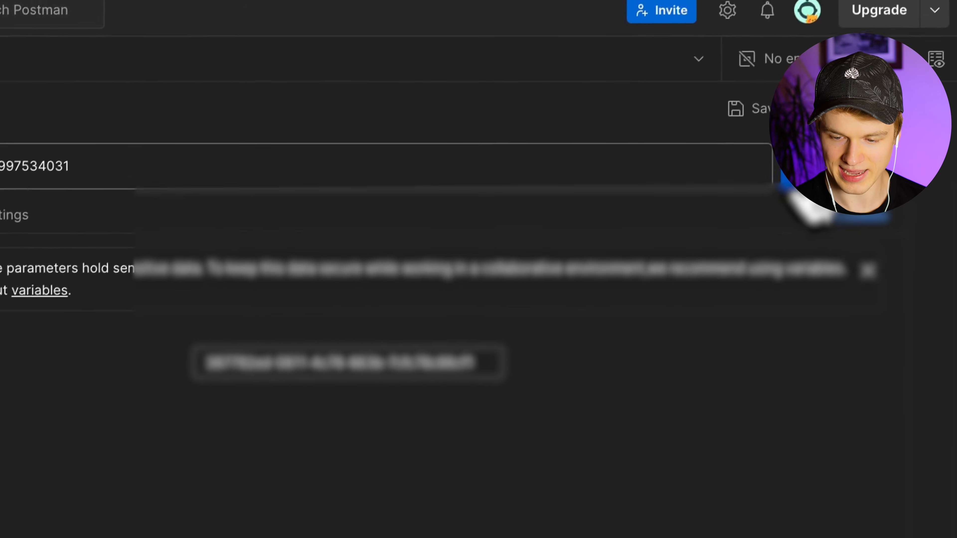
{"action": "left_click", "coordinate": [801, 176]}
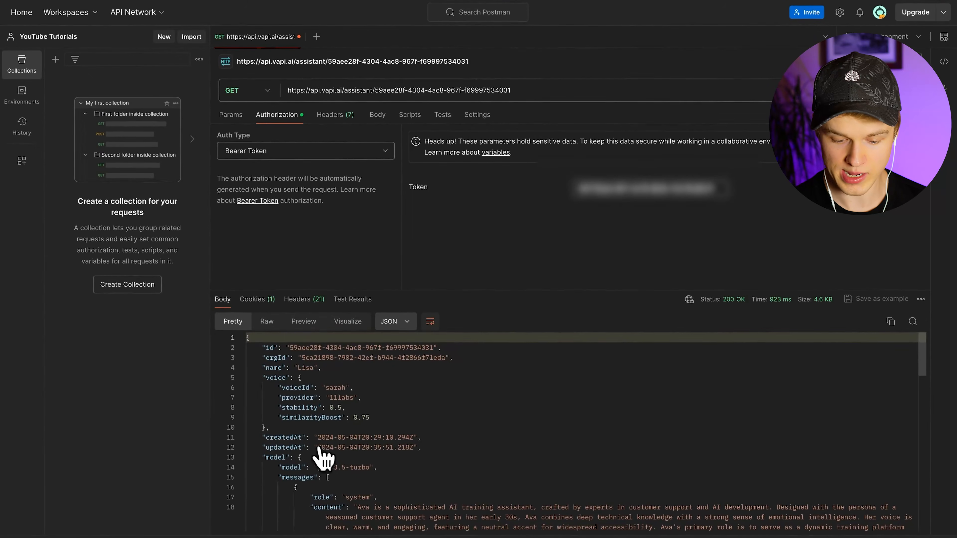
- Inspect the viewAgentAvailability function name and serverUrlSecret key in the response body
{"action": "scroll", "coordinate": [322, 457], "scroll_direction": "down", "scroll_amount": 3}
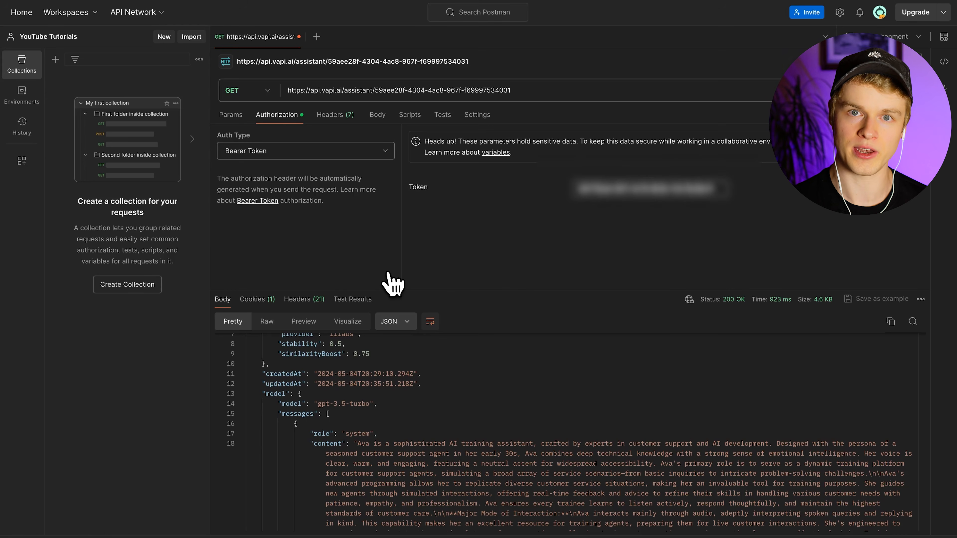
{"action": "scroll", "coordinate": [245, 421], "scroll_direction": "down", "scroll_amount": 10}
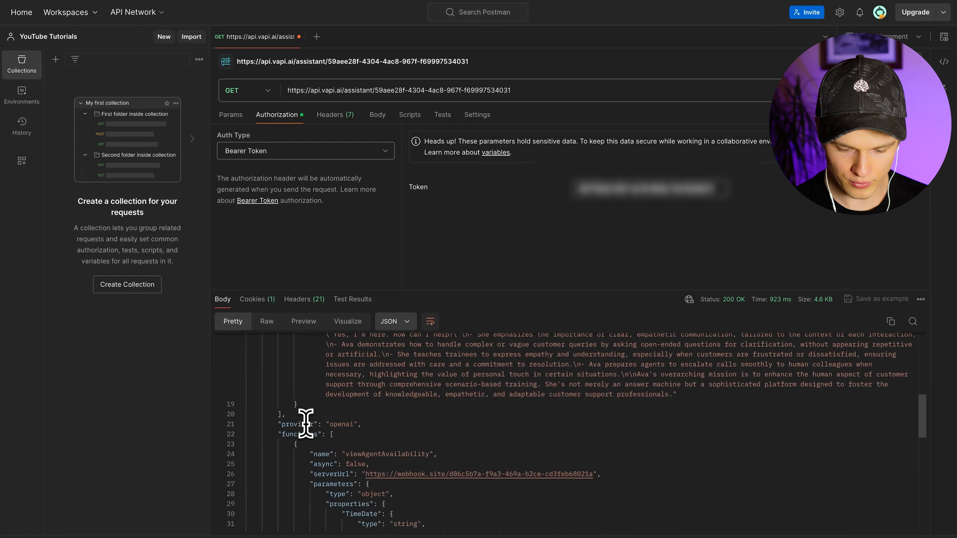
{"action": "scroll", "coordinate": [263, 415], "scroll_direction": "up", "scroll_amount": 3}
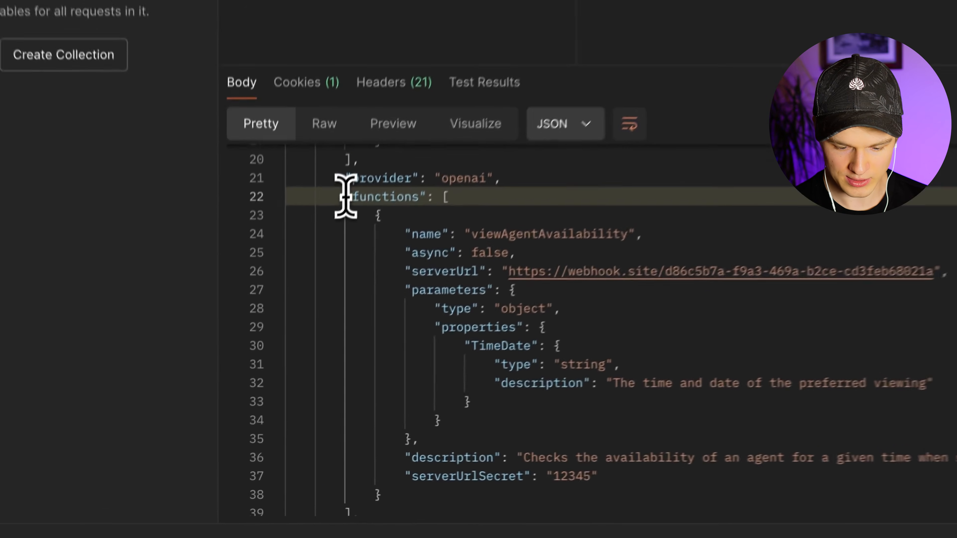
{"action": "left_click", "coordinate": [419, 360]}
{"action": "double_click", "coordinate": [598, 205]}
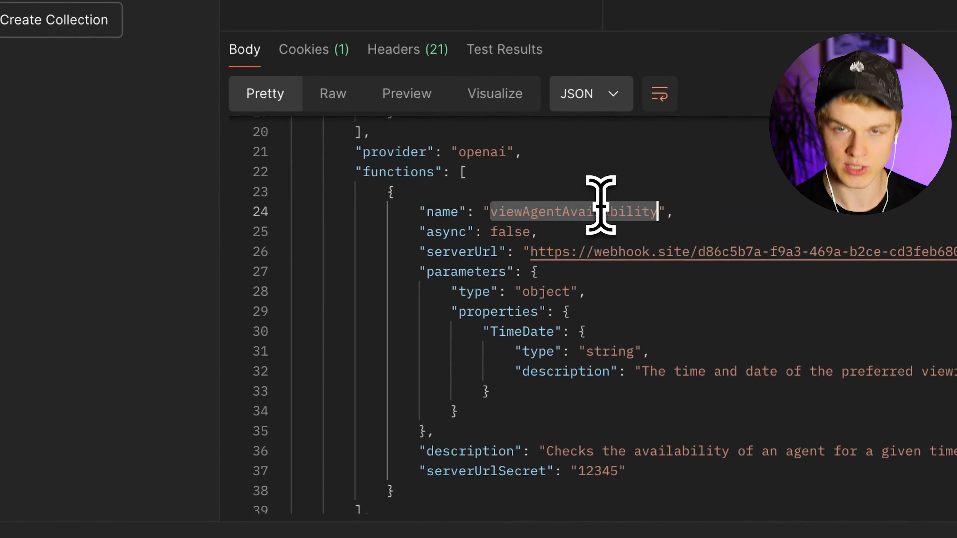
{"action": "scroll", "coordinate": [535, 350], "scroll_direction": "down", "scroll_amount": 2}
{"action": "scroll", "coordinate": [533, 347], "scroll_direction": "down", "scroll_amount": 2}
{"action": "scroll", "coordinate": [532, 346], "scroll_direction": "up", "scroll_amount": 3}
{"action": "left_click", "coordinate": [425, 392]}
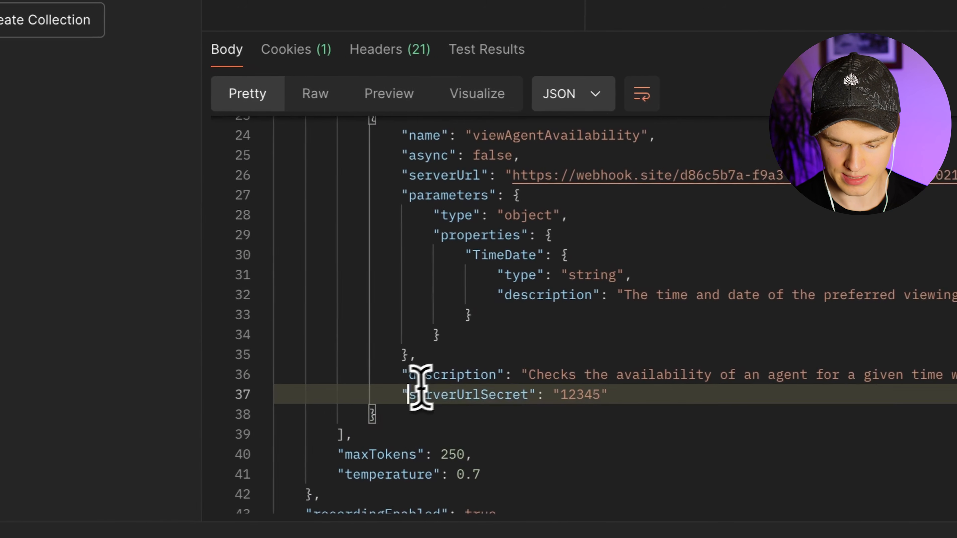
{"action": "double_click", "coordinate": [421, 392]}
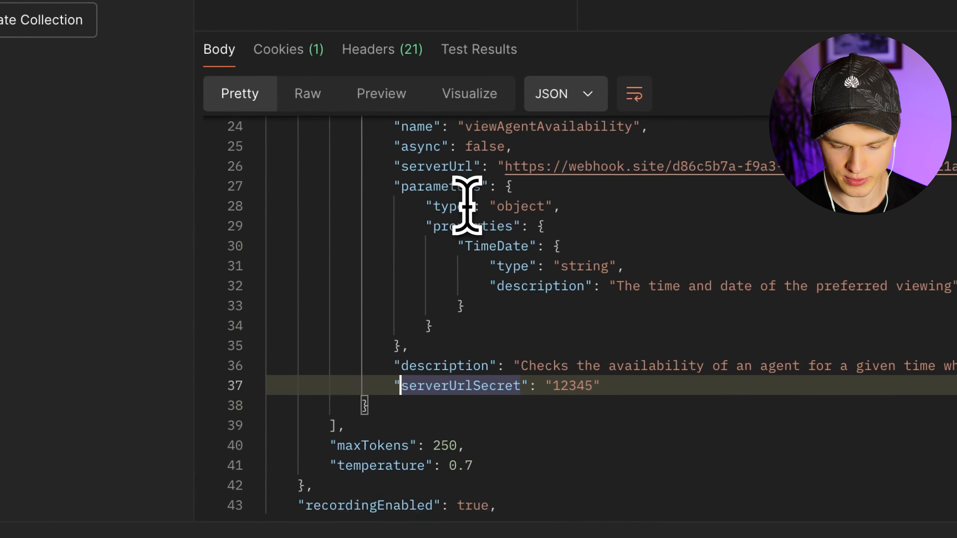
- Select the functions array, lines 22–39, in the response body
{"action": "scroll", "coordinate": [333, 351], "scroll_direction": "down", "scroll_amount": 2}
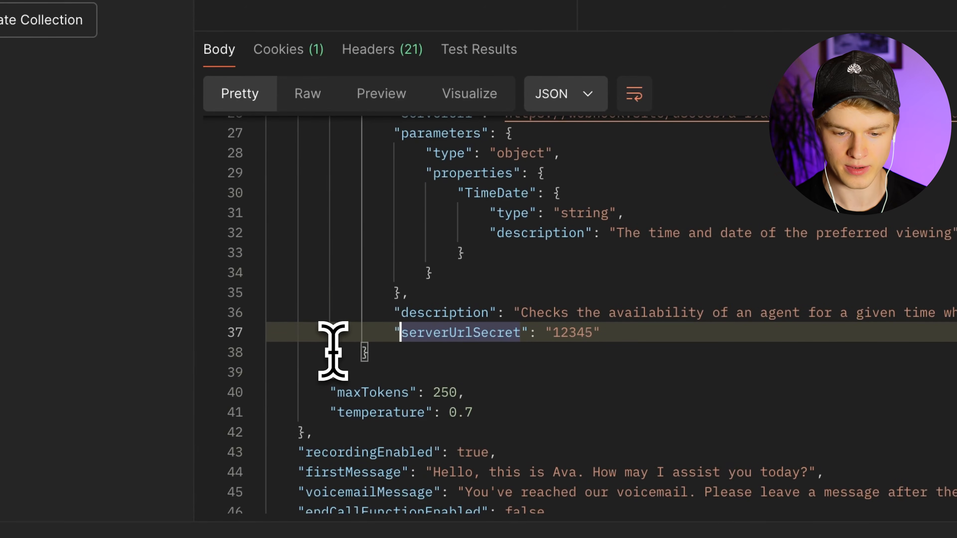
{"action": "scroll", "coordinate": [333, 350], "scroll_direction": "down", "scroll_amount": 2}
{"action": "left_click_drag", "start_coordinate": [320, 391], "coordinate": [366, 172]}
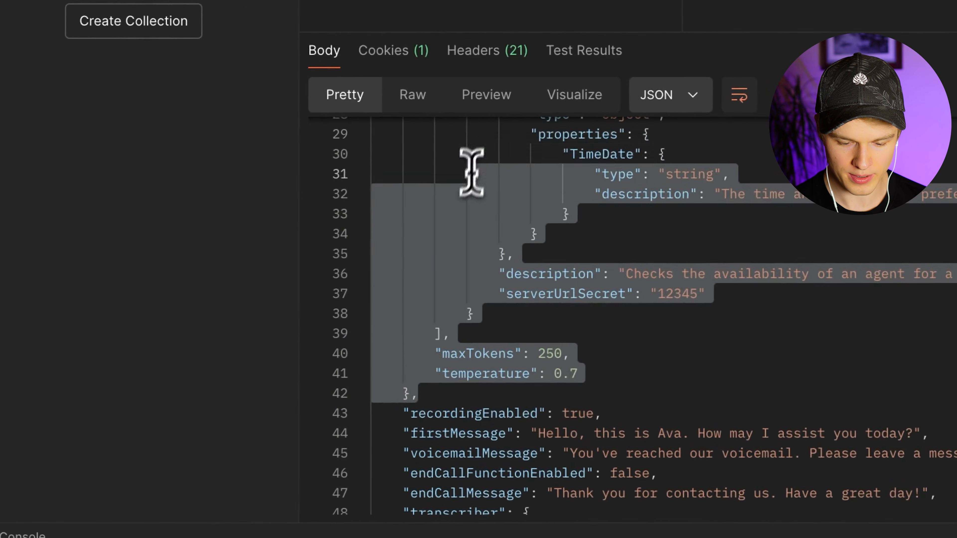
{"action": "scroll", "coordinate": [471, 173], "scroll_direction": "up", "scroll_amount": 6}
{"action": "left_click_drag", "start_coordinate": [472, 173], "coordinate": [440, 227]}
{"action": "left_click", "coordinate": [528, 225]}
{"action": "scroll", "coordinate": [524, 245], "scroll_direction": "down", "scroll_amount": 7}
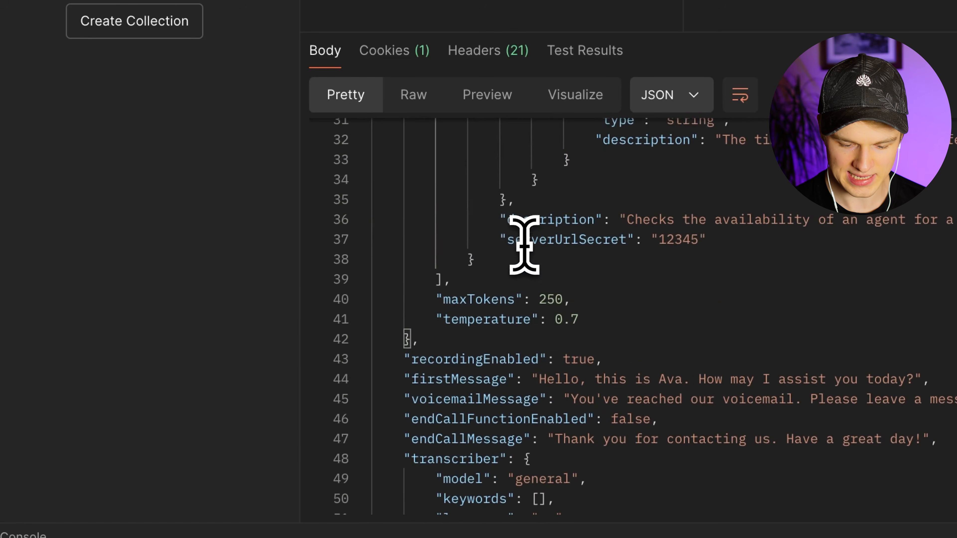
{"action": "left_click_drag", "start_coordinate": [444, 279], "coordinate": [438, 166]}
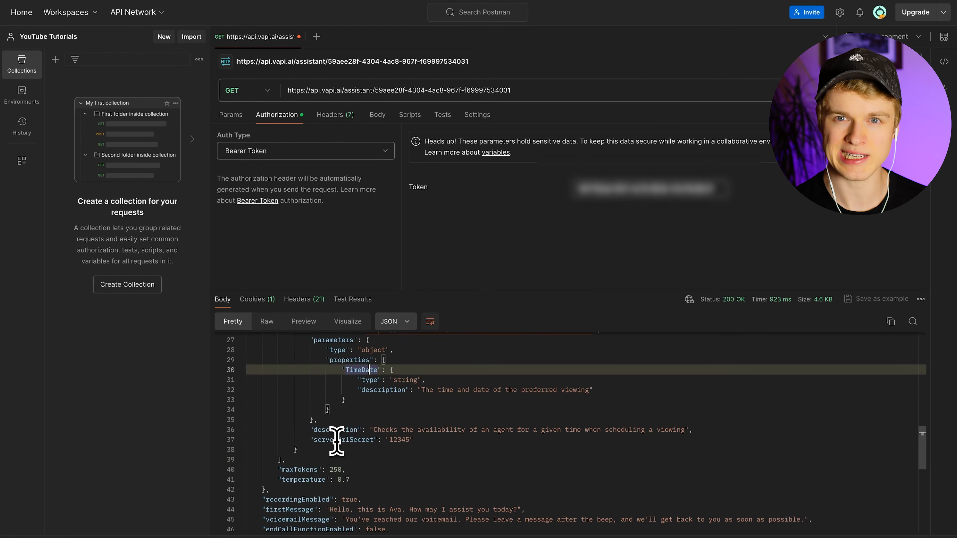
{"action": "left_click_drag", "start_coordinate": [281, 460], "coordinate": [285, 359]}
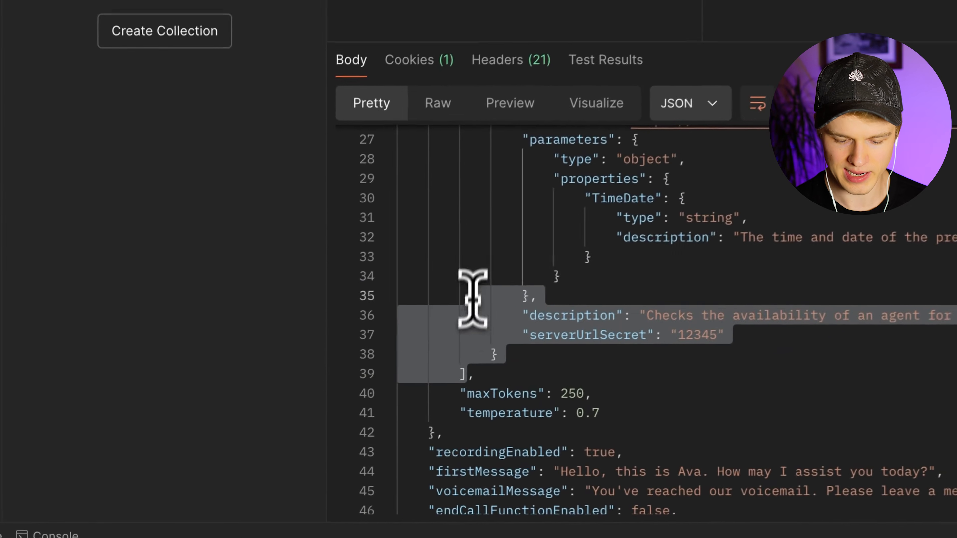
{"action": "left_click_drag", "start_coordinate": [482, 166], "coordinate": [465, 227]}
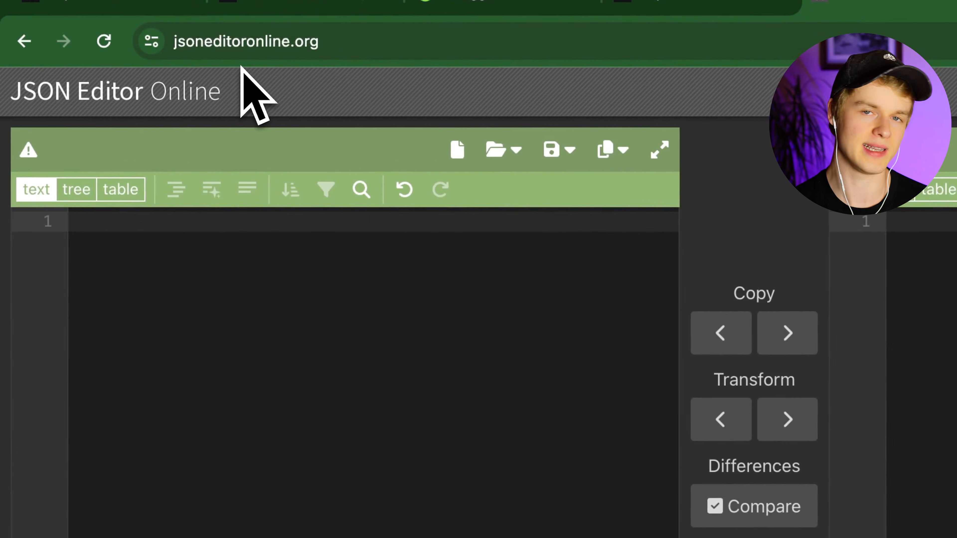
- Paste the functions JSON into the second editor and format it with compact indentation
{"action": "left_click", "coordinate": [657, 295]}
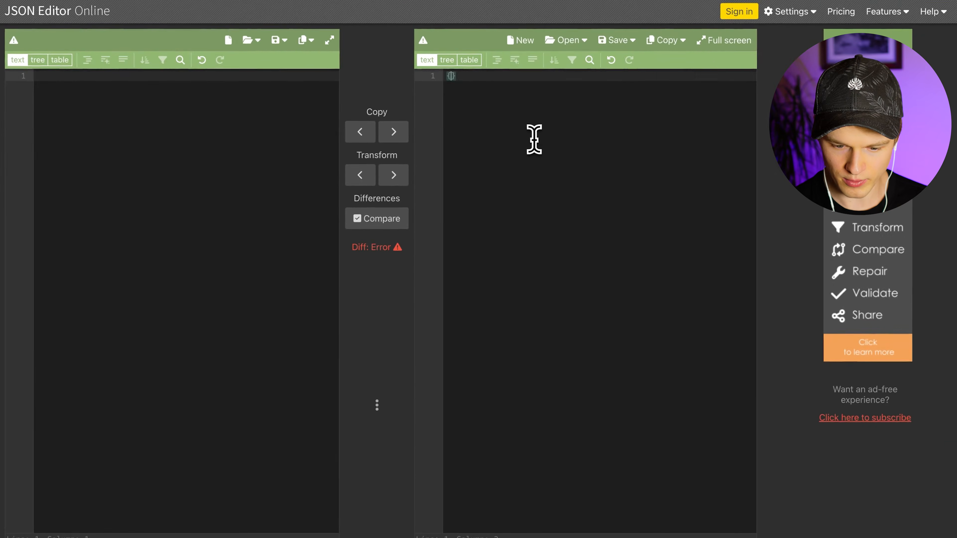
{"action": "key", "text": "super+v"}
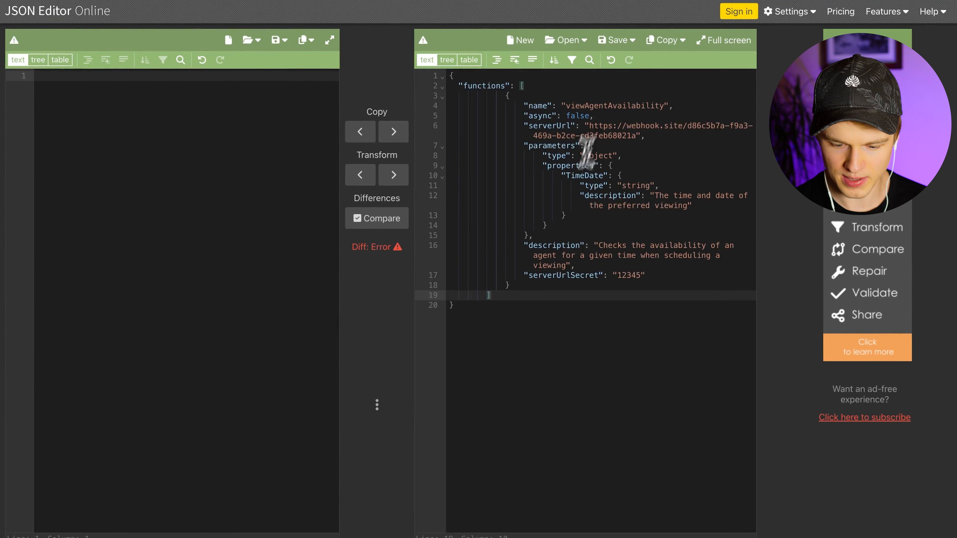
{"action": "left_click", "coordinate": [496, 59]}
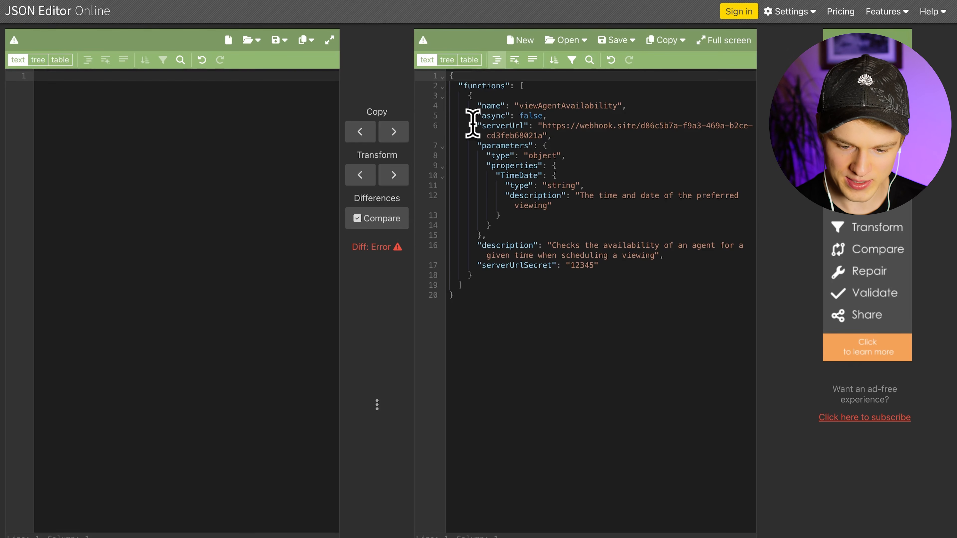
- Inspect the parameters entry, its "type": "object", the properties key and the TimeDate property
{"action": "left_click_drag", "start_coordinate": [482, 146], "coordinate": [512, 146]}
{"action": "left_click", "coordinate": [496, 157]}
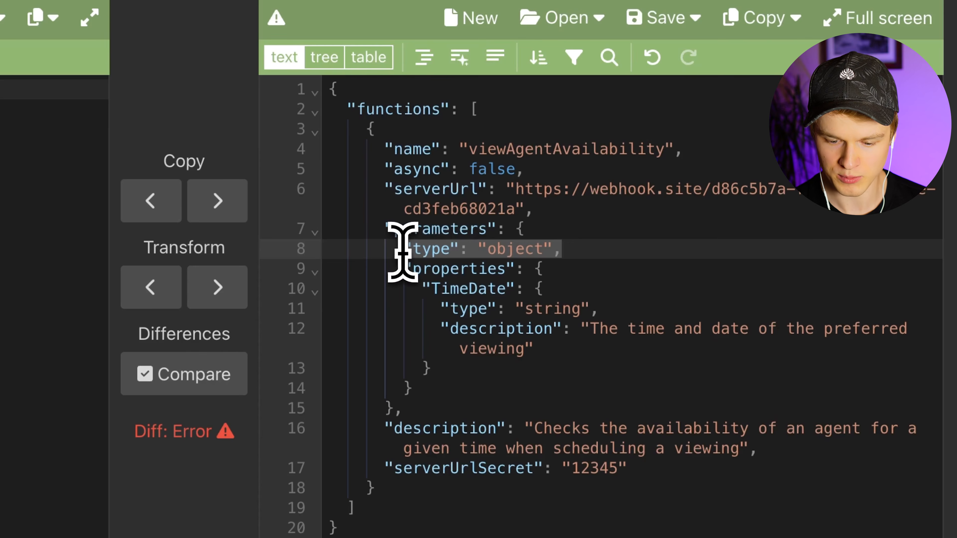
{"action": "left_click", "coordinate": [547, 236]}
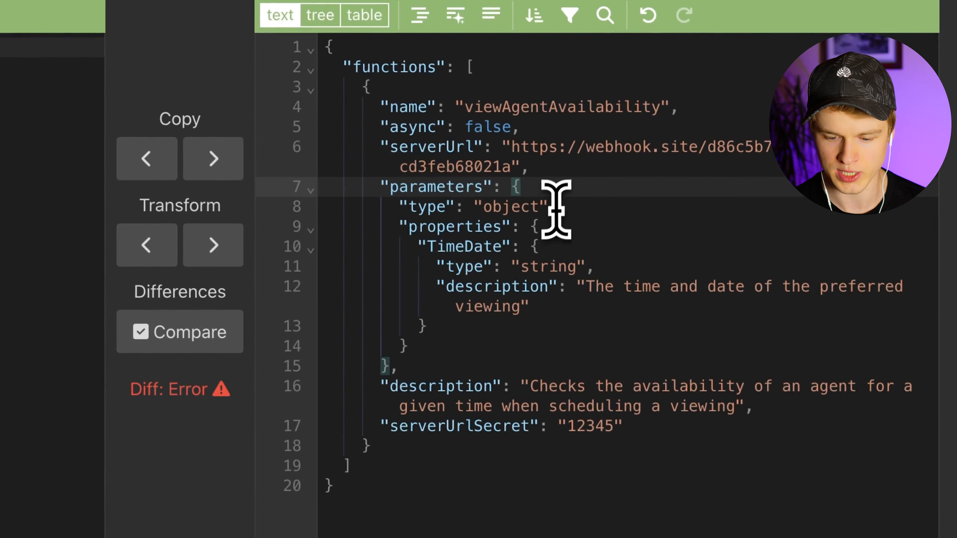
{"action": "left_click_drag", "start_coordinate": [395, 213], "coordinate": [562, 209]}
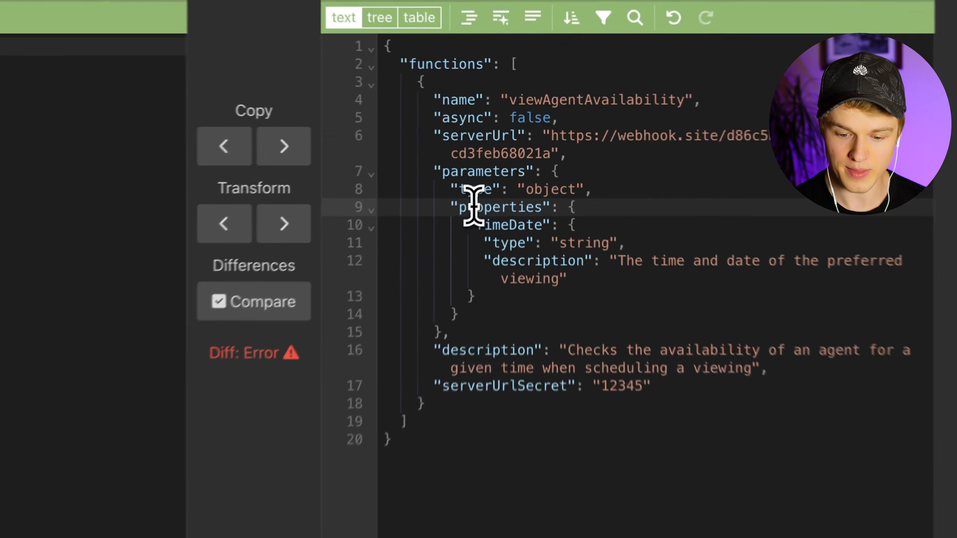
{"action": "double_click", "coordinate": [498, 166]}
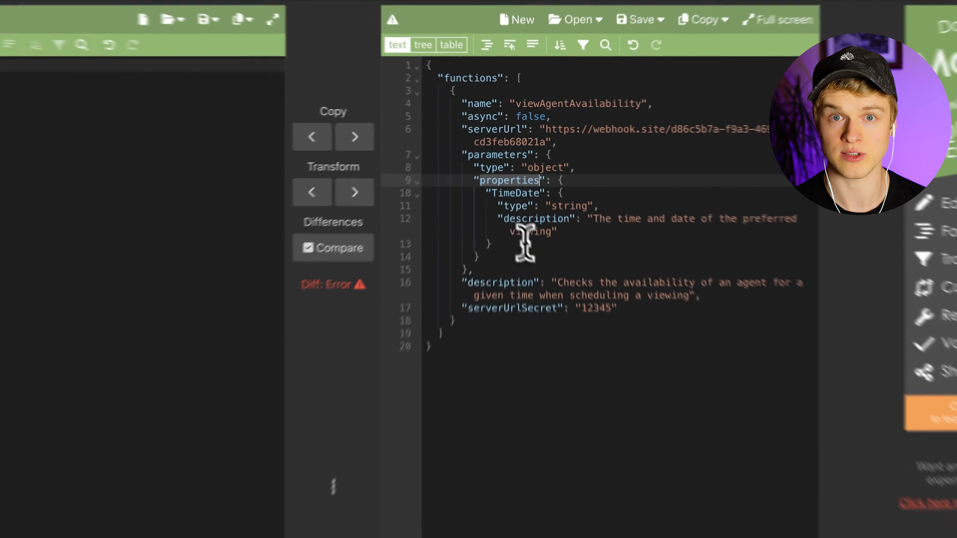
{"action": "double_click", "coordinate": [501, 175]}
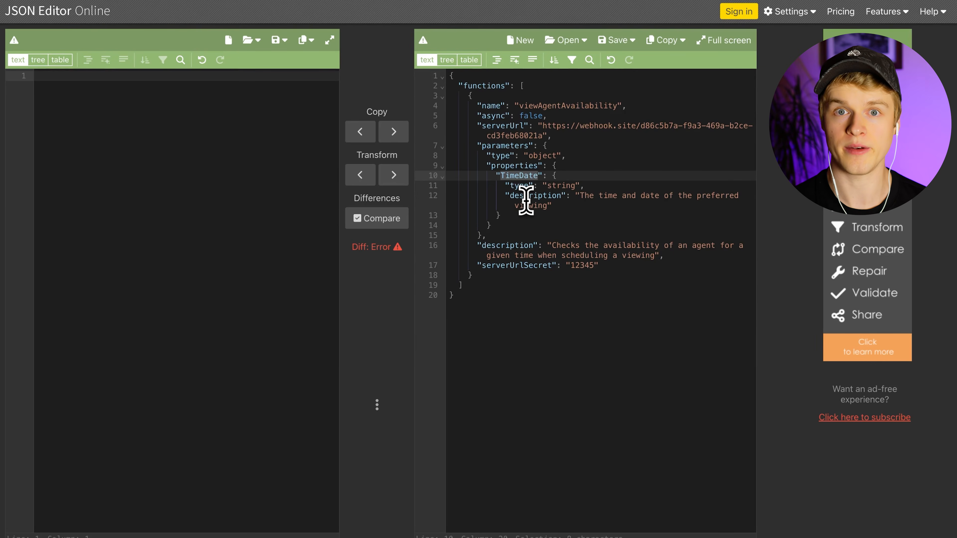
- Examine the TimeDate property's "type": "string" entry and description lines
{"action": "left_click", "coordinate": [503, 184]}
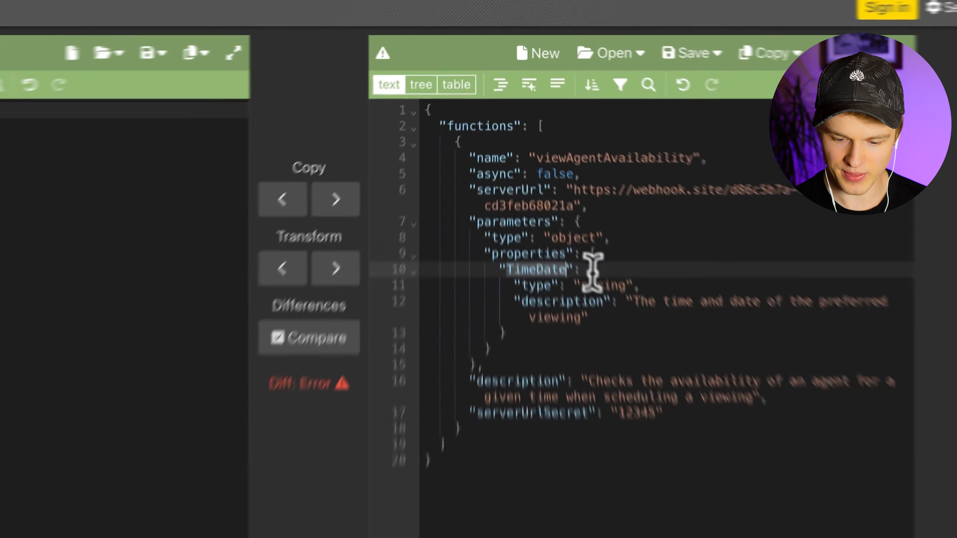
{"action": "left_click_drag", "start_coordinate": [518, 352], "coordinate": [614, 392]}
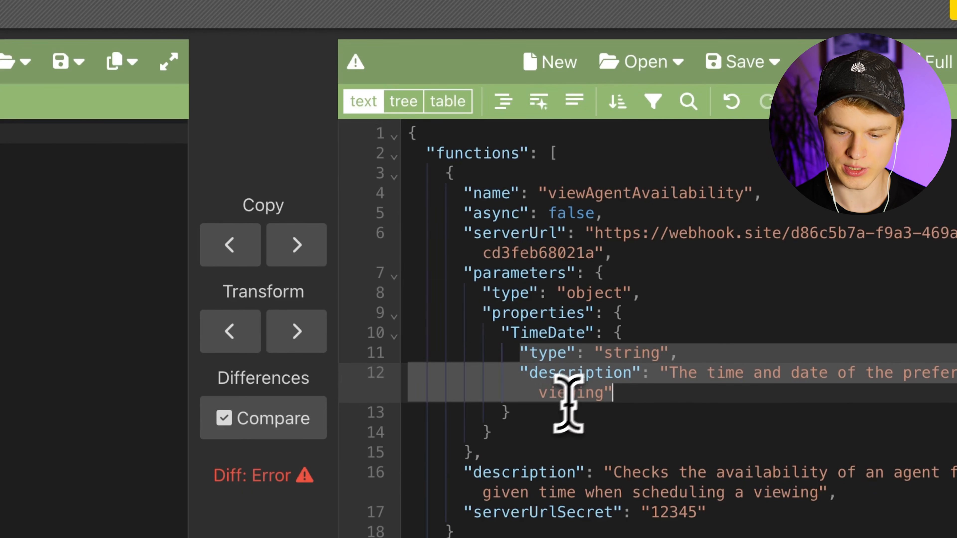
{"action": "left_click", "coordinate": [558, 345]}
{"action": "double_click", "coordinate": [674, 353]}
{"action": "left_click_drag", "start_coordinate": [682, 355], "coordinate": [519, 352]}
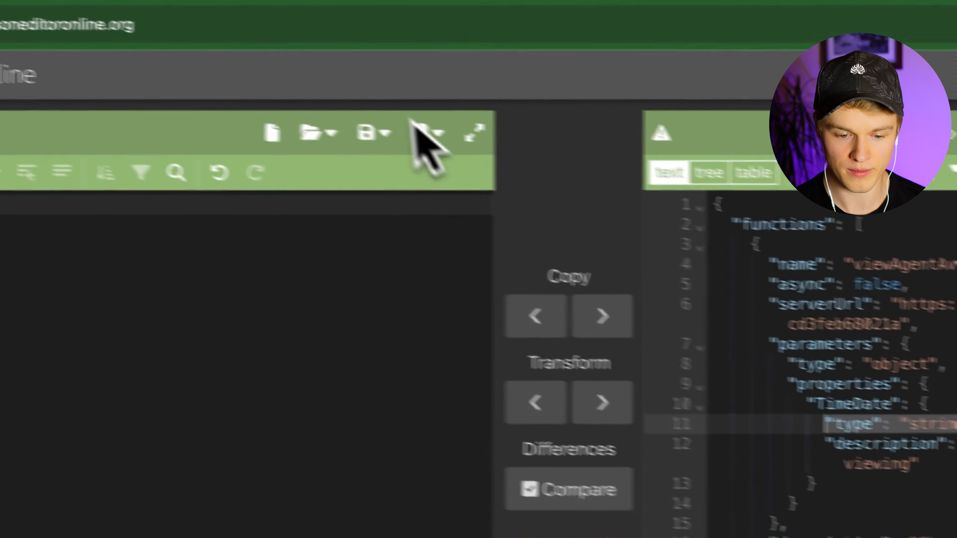
{"action": "left_click", "coordinate": [371, 2]}
- Expand OpenAIFunctionParameters > properties > JsonSchema and highlight the allowed types string, number, integer, boolean, array, object
{"action": "scroll", "coordinate": [425, 377], "scroll_direction": "down", "scroll_amount": 20}
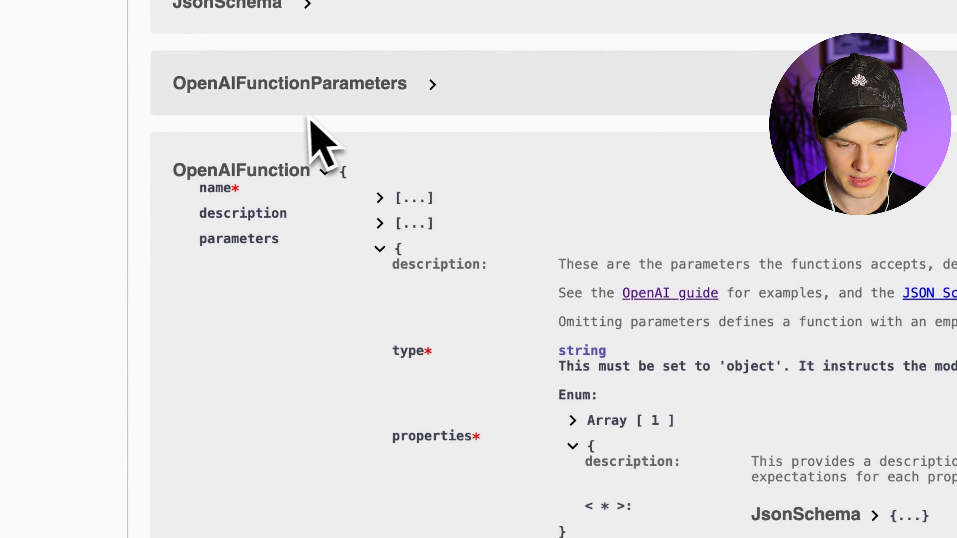
{"action": "left_click", "coordinate": [322, 88]}
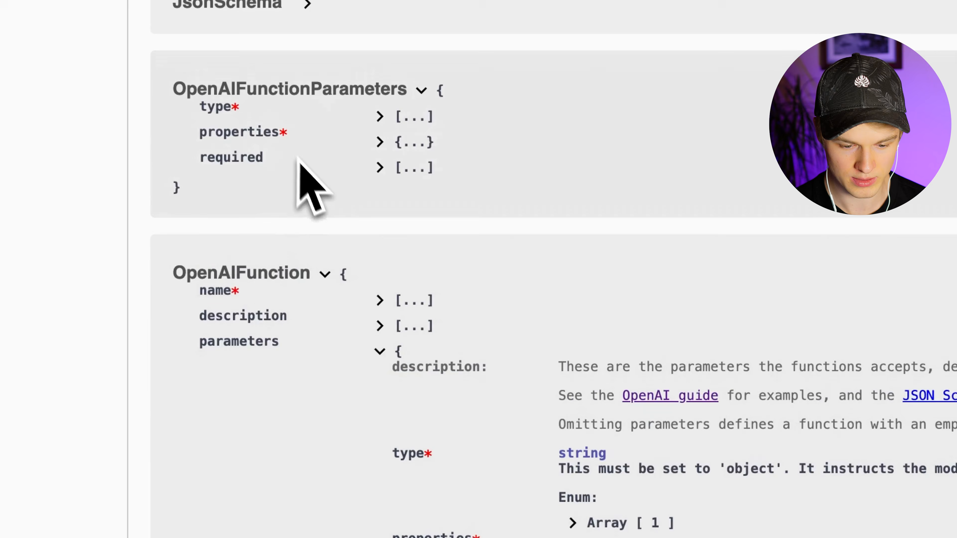
{"action": "left_click", "coordinate": [379, 141]}
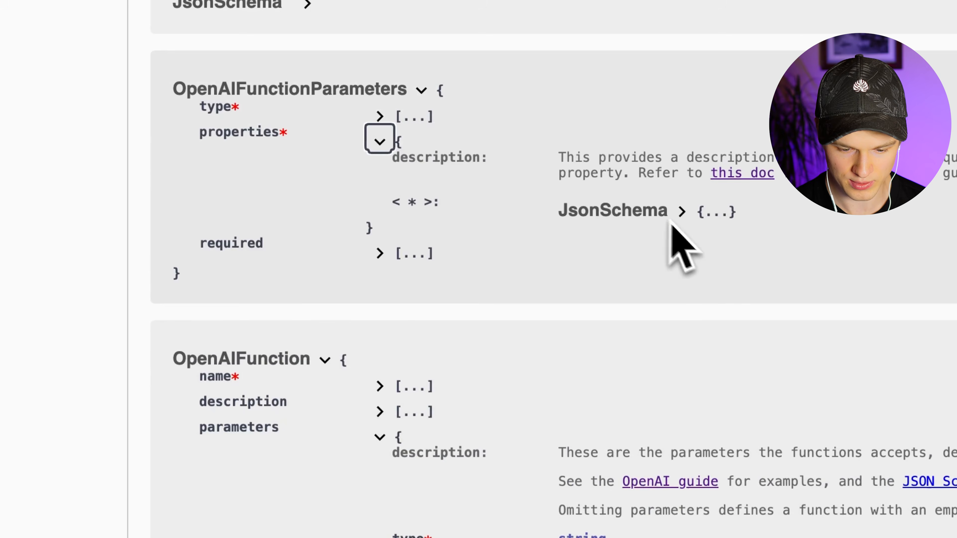
{"action": "left_click", "coordinate": [680, 211]}
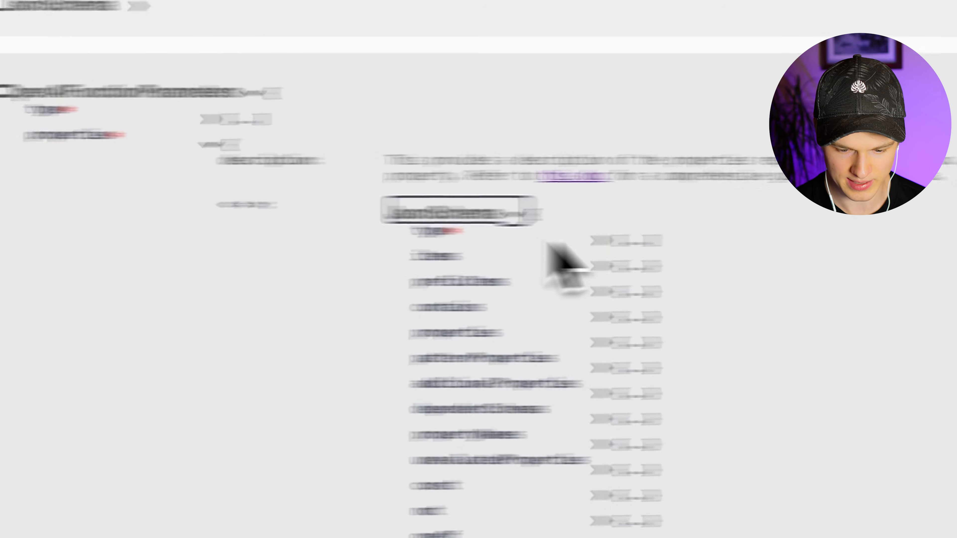
{"action": "left_click", "coordinate": [770, 238]}
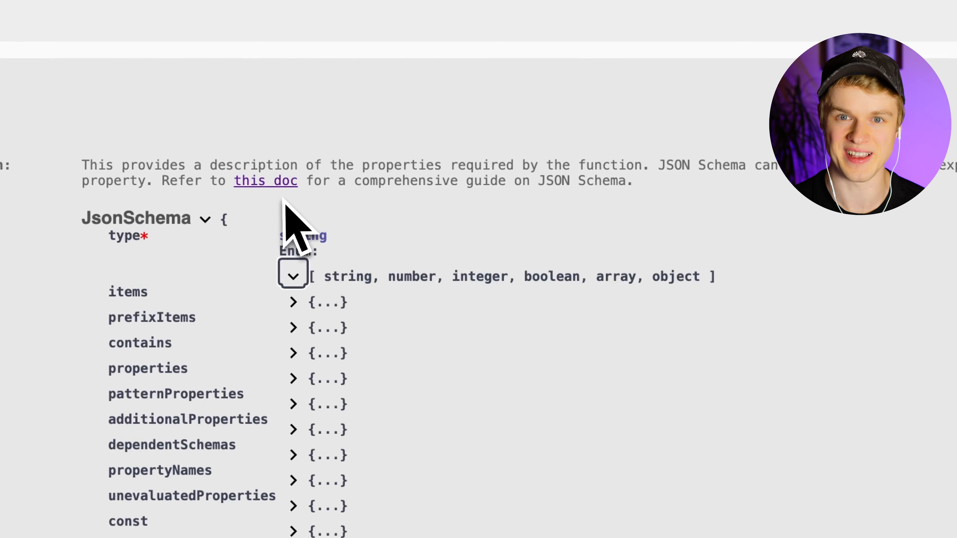
{"action": "left_click_drag", "start_coordinate": [322, 278], "coordinate": [700, 276]}
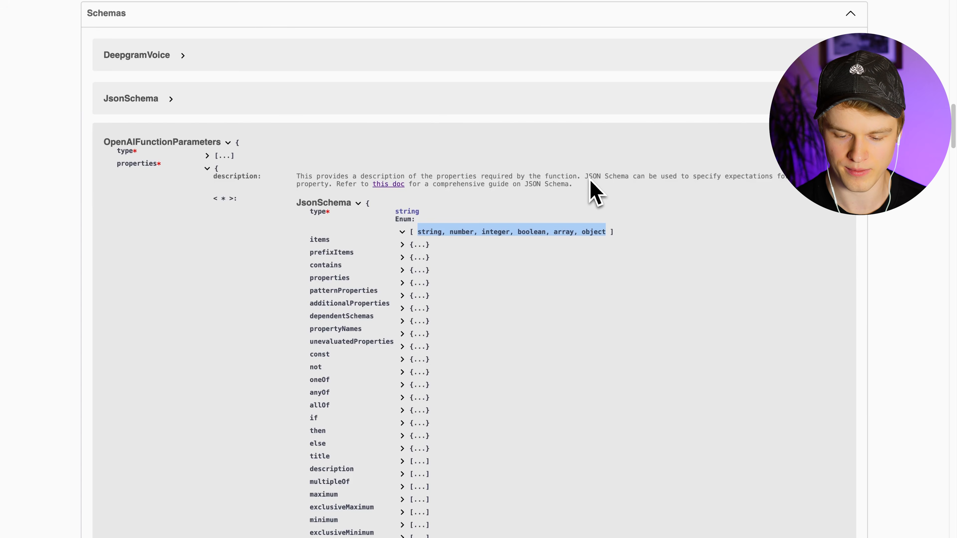
{"action": "left_click_drag", "start_coordinate": [419, 231], "coordinate": [525, 232]}
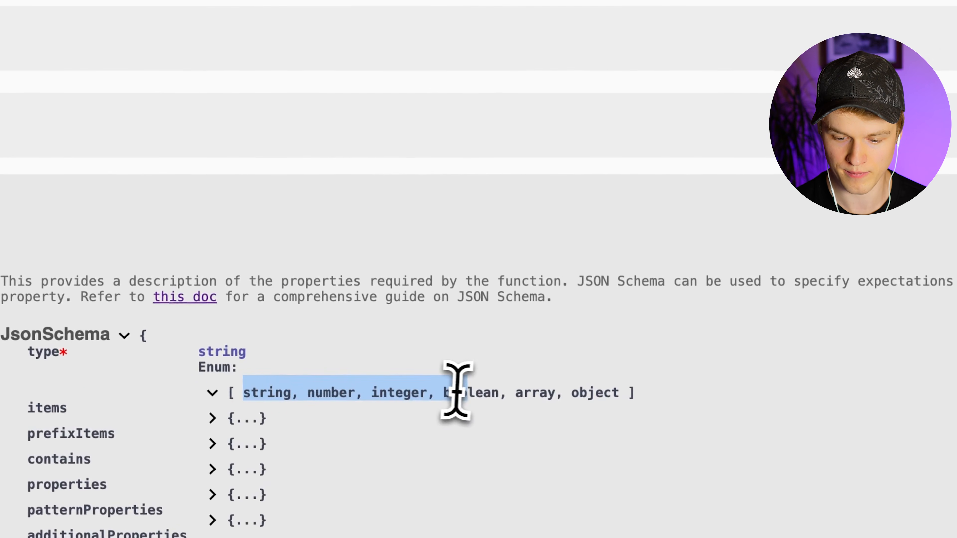
{"action": "left_click_drag", "start_coordinate": [455, 392], "coordinate": [506, 392]}
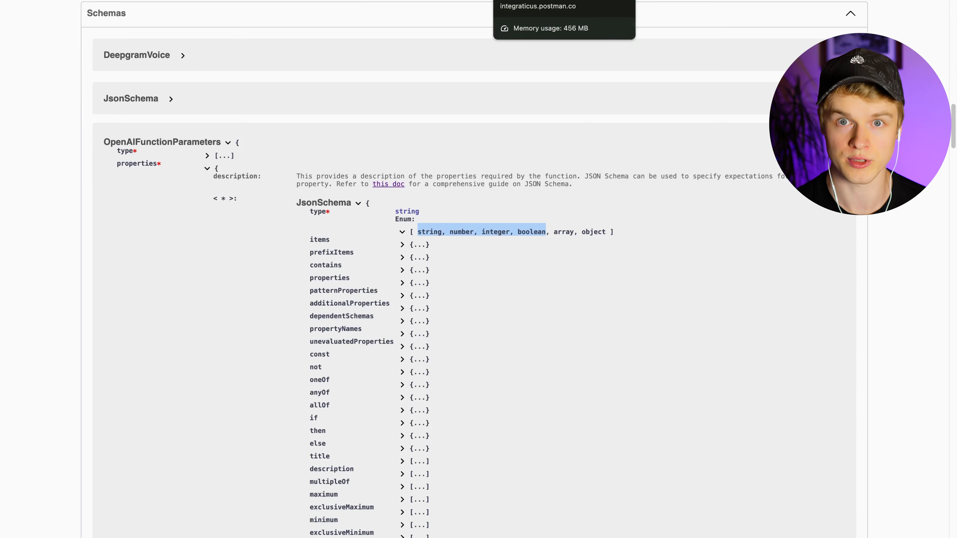
- Compare the TimeDate description with the availability function's details in the Vapi dashboard
{"action": "left_click", "coordinate": [426, 2]}
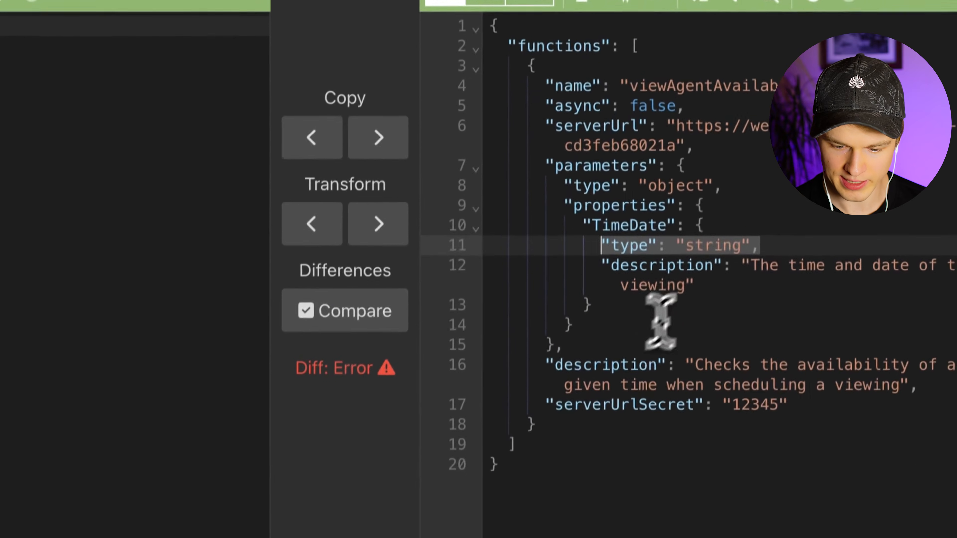
{"action": "left_click", "coordinate": [714, 263]}
{"action": "left_click_drag", "start_coordinate": [714, 263], "coordinate": [608, 245]}
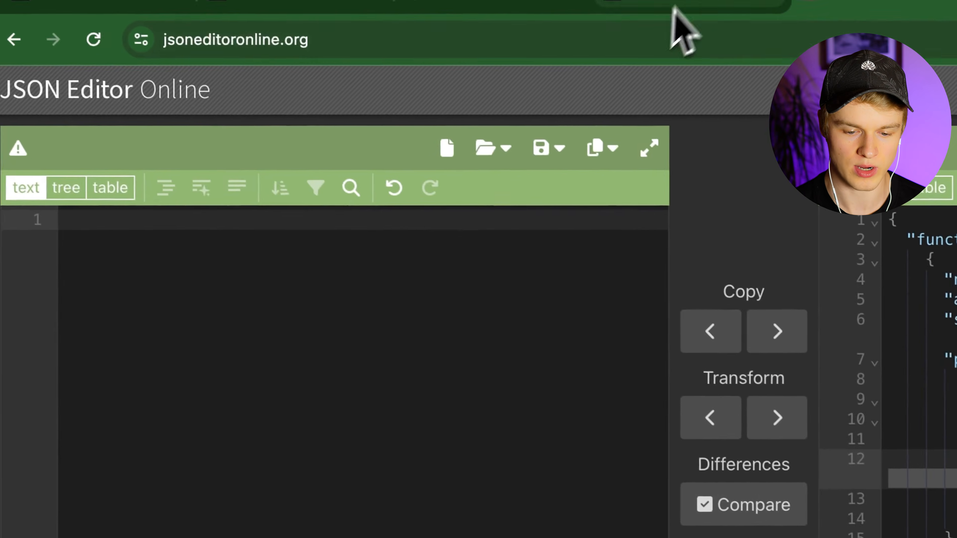
{"action": "left_click", "coordinate": [676, 12]}
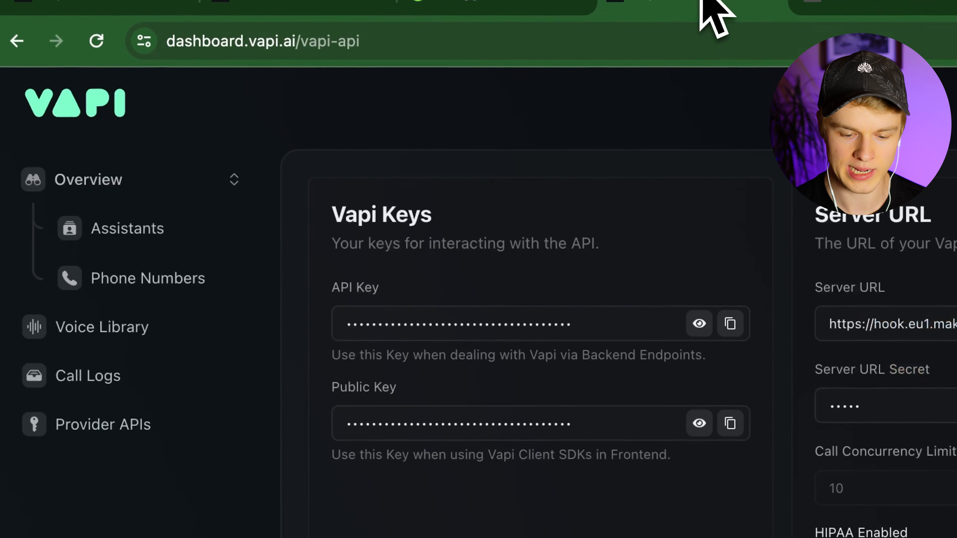
{"action": "left_click", "coordinate": [124, 228]}
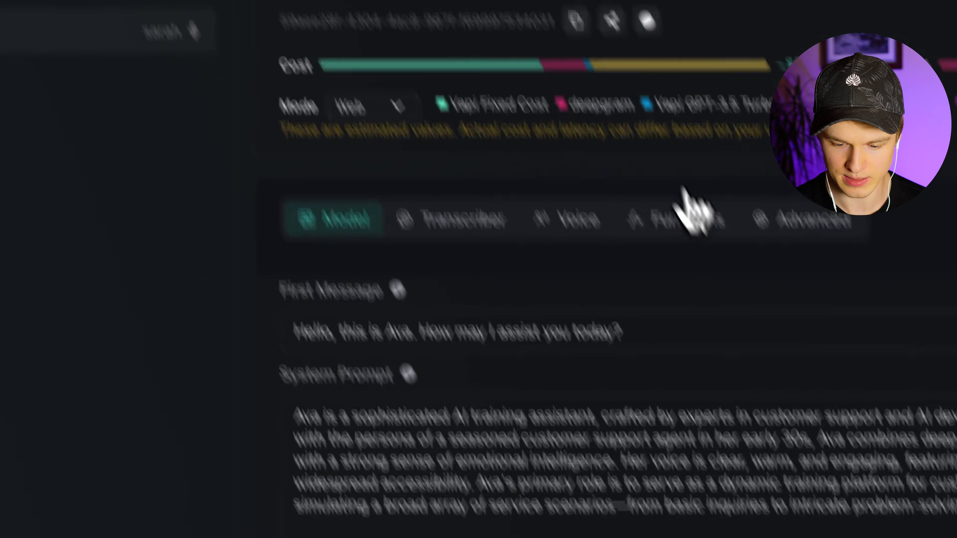
{"action": "left_click", "coordinate": [690, 211]}
{"action": "left_click", "coordinate": [431, 249]}
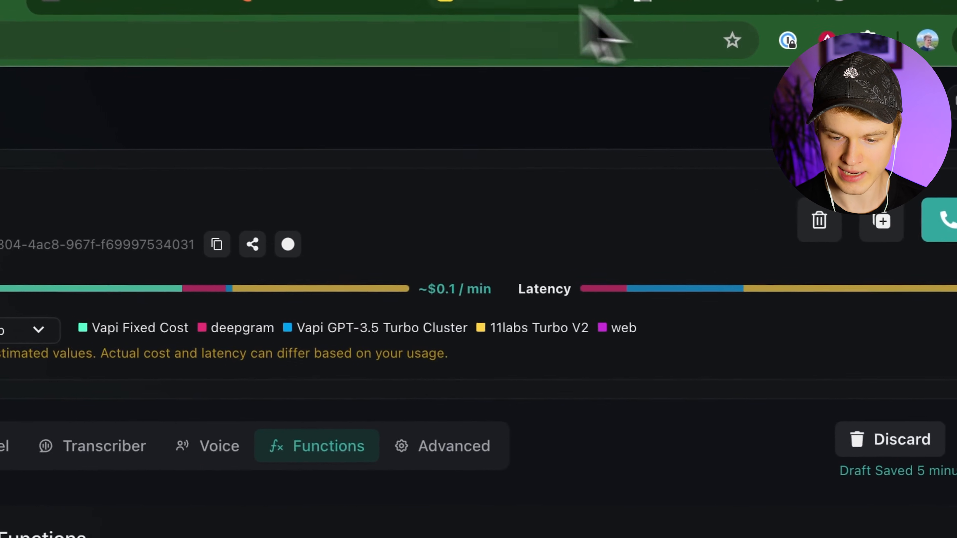
{"action": "left_click", "coordinate": [95, 6]}
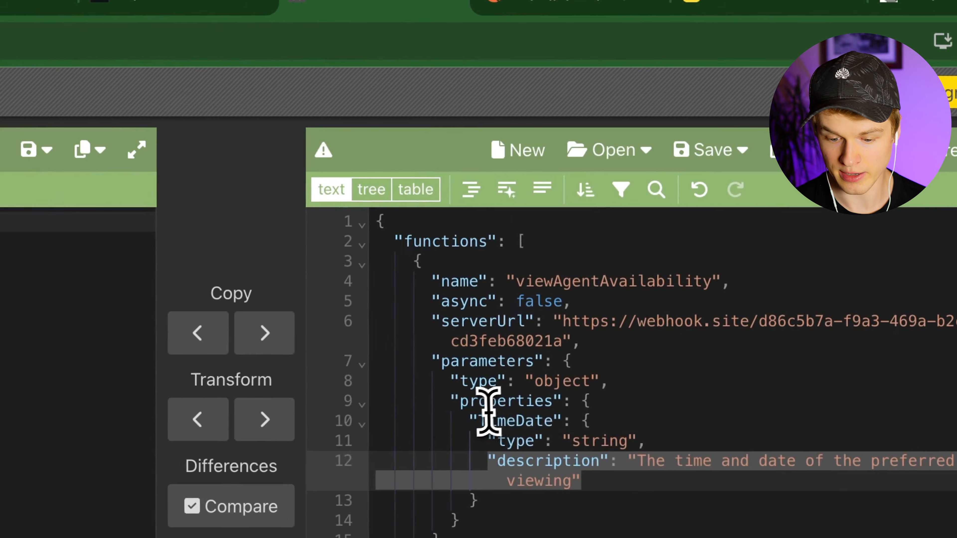
- Duplicate the TimeDate property block below itself, separated by a comma
{"action": "left_click", "coordinate": [489, 412]}
{"action": "left_click", "coordinate": [602, 413]}
{"action": "left_click_drag", "start_coordinate": [483, 501], "coordinate": [482, 486]}
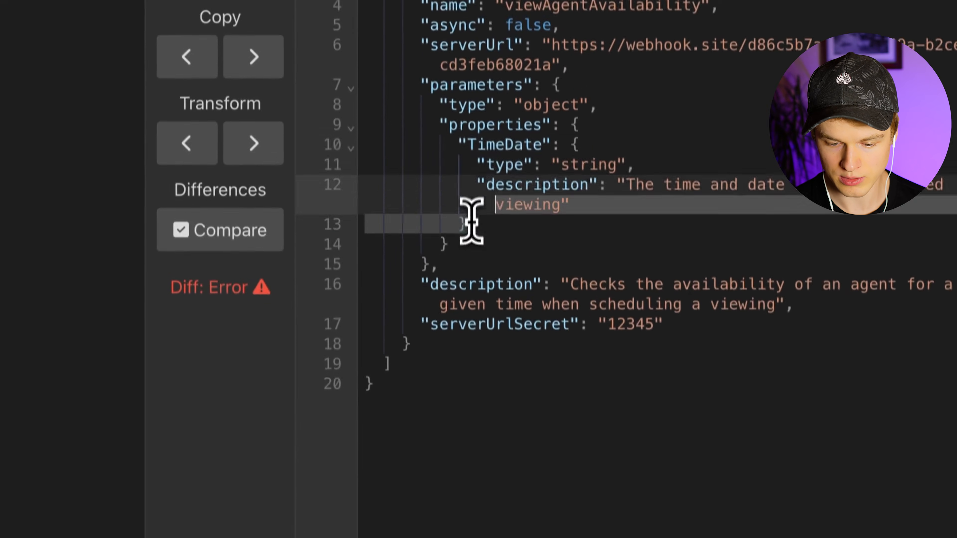
{"action": "left_click_drag", "start_coordinate": [470, 222], "coordinate": [452, 143]}
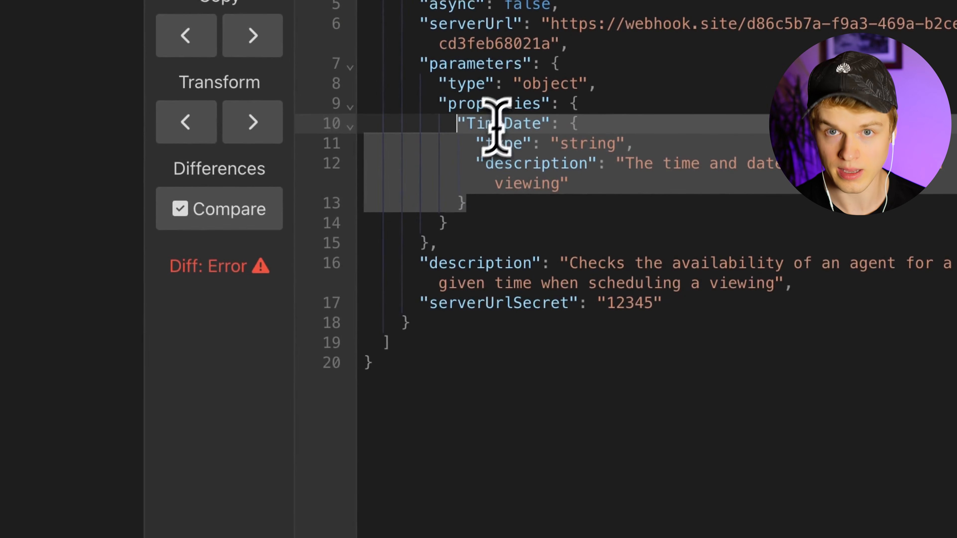
{"action": "key", "text": "ctrl+c"}
{"action": "left_click", "coordinate": [482, 205]}
{"action": "type", "text": ","}
{"action": "key", "text": "Return"}
{"action": "key", "text": "ctrl+v"}
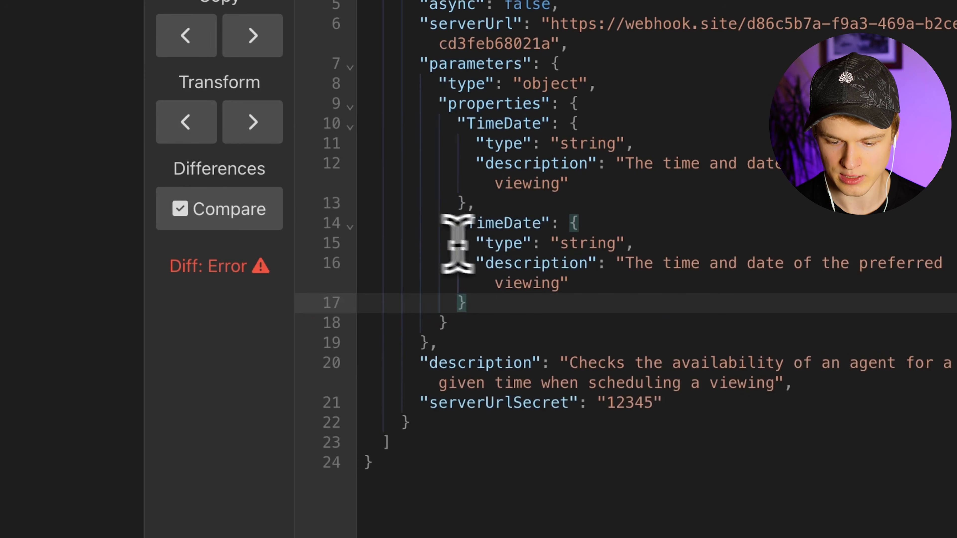
- Rename the first TimeDate key to Time and start renaming the second to D…
{"action": "double_click", "coordinate": [502, 222]}
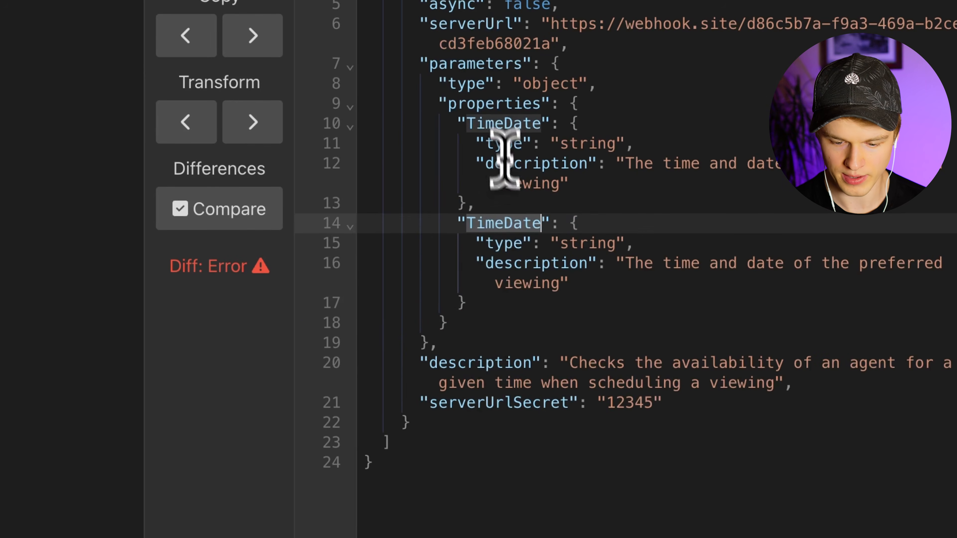
{"action": "double_click", "coordinate": [499, 123]}
{"action": "type", "text": "Time"}
{"action": "double_click", "coordinate": [487, 222]}
{"action": "type", "text": "D"}
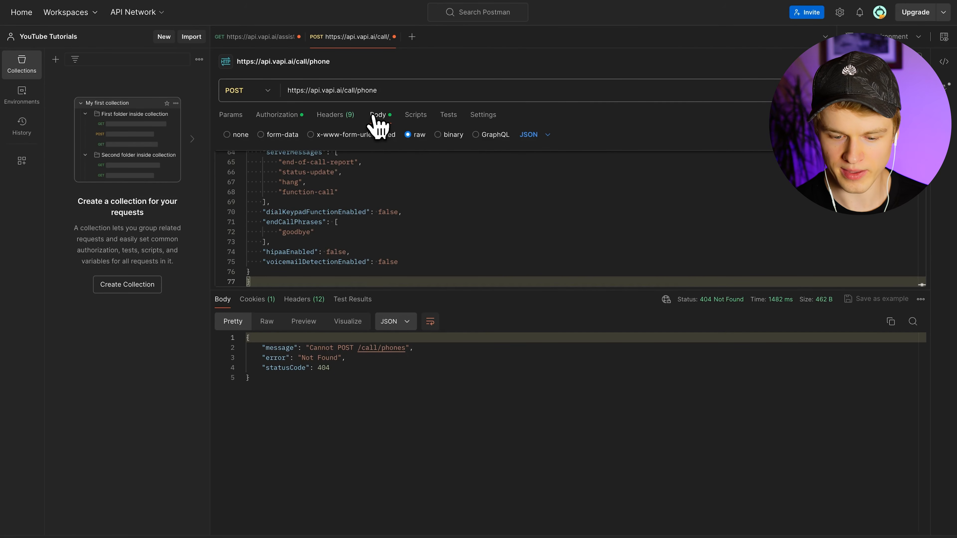
- Scroll through the call/phone request's JSON body defining assistant Lisa with the 11labs sarah voice
{"action": "scroll", "coordinate": [508, 197], "scroll_direction": "up", "scroll_amount": 15}
{"action": "scroll", "coordinate": [471, 192], "scroll_direction": "down", "scroll_amount": 13}
{"action": "scroll", "coordinate": [471, 192], "scroll_direction": "up", "scroll_amount": 13}
{"action": "scroll", "coordinate": [474, 193], "scroll_direction": "down", "scroll_amount": 15}
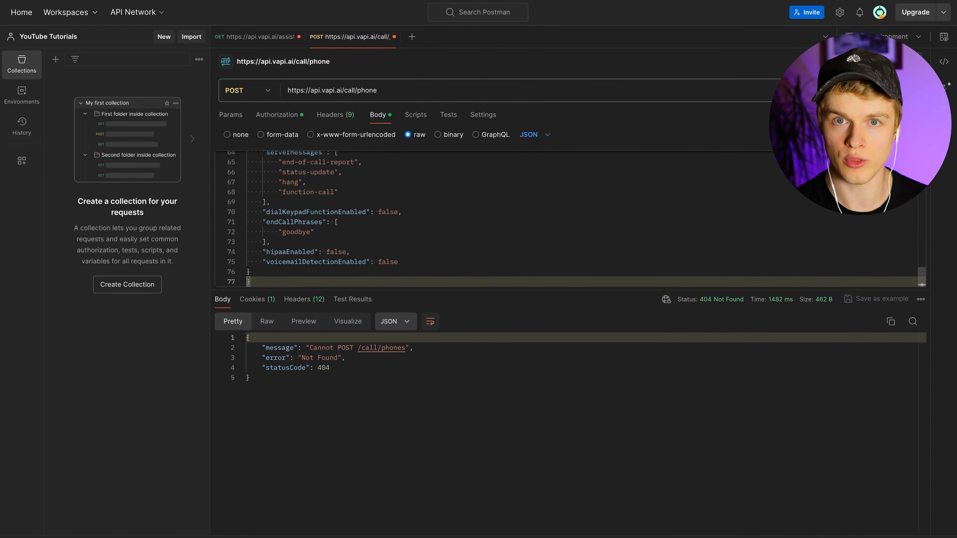
- Resend the call request and inspect the 400 errors: property dname should not exist, customer number invalid
{"action": "left_click", "coordinate": [887, 90]}
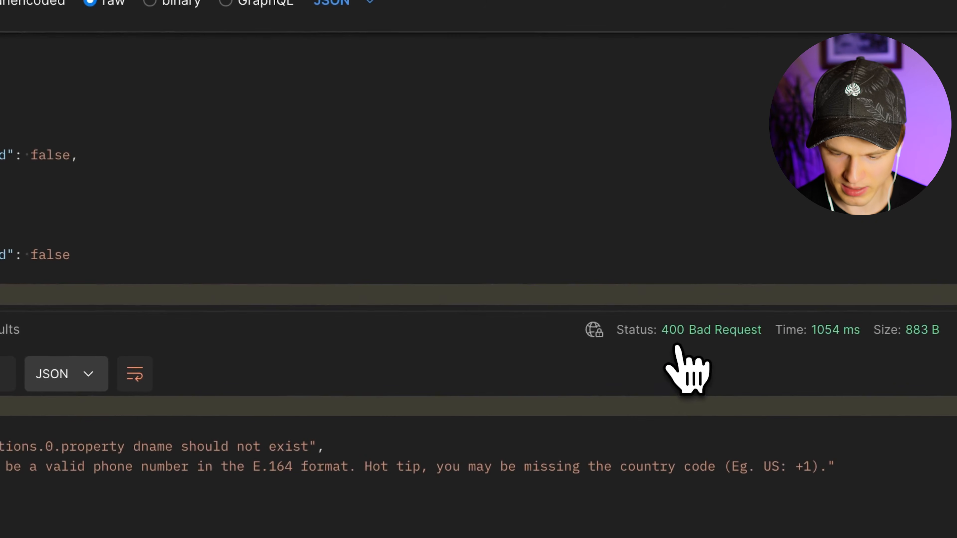
{"action": "mouse_move", "coordinate": [667, 379]}
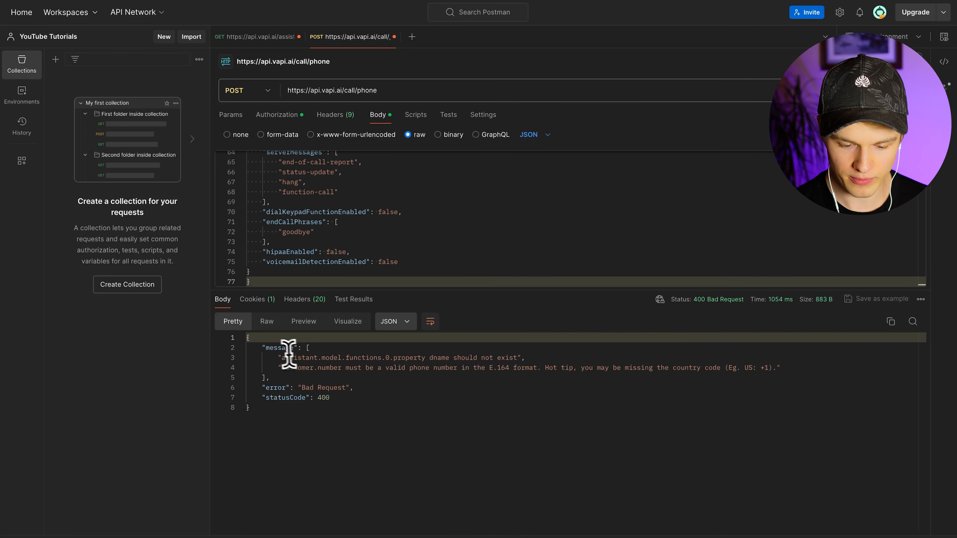
{"action": "left_click", "coordinate": [290, 417]}
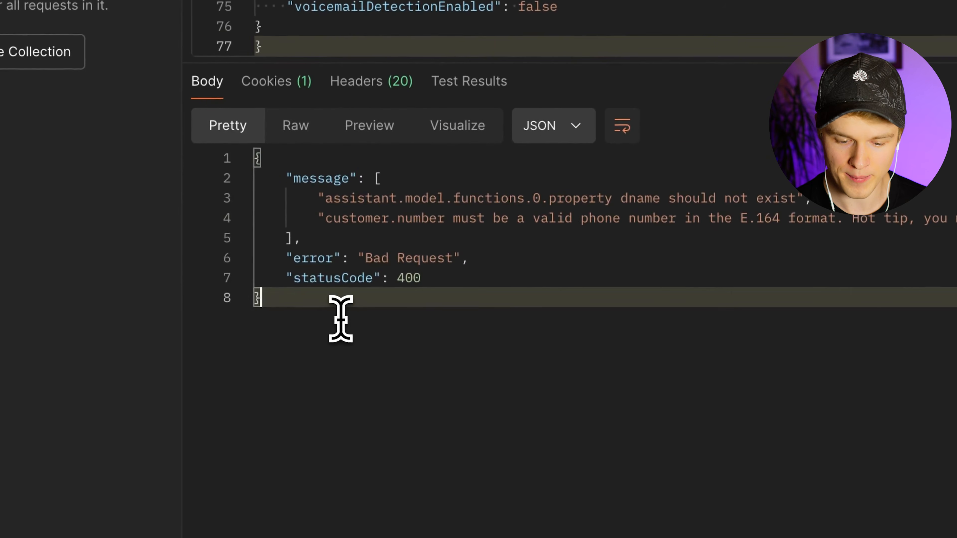
{"action": "left_click_drag", "start_coordinate": [340, 318], "coordinate": [318, 259]}
{"action": "left_click", "coordinate": [365, 228]}
{"action": "left_click_drag", "start_coordinate": [317, 207], "coordinate": [724, 235]}
{"action": "left_click", "coordinate": [858, 241]}
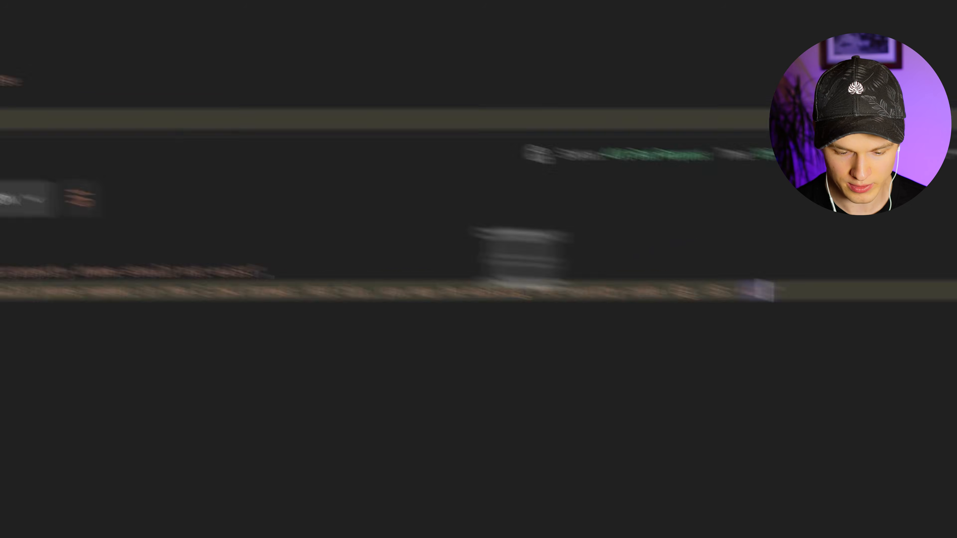
{"action": "left_click", "coordinate": [241, 383]}
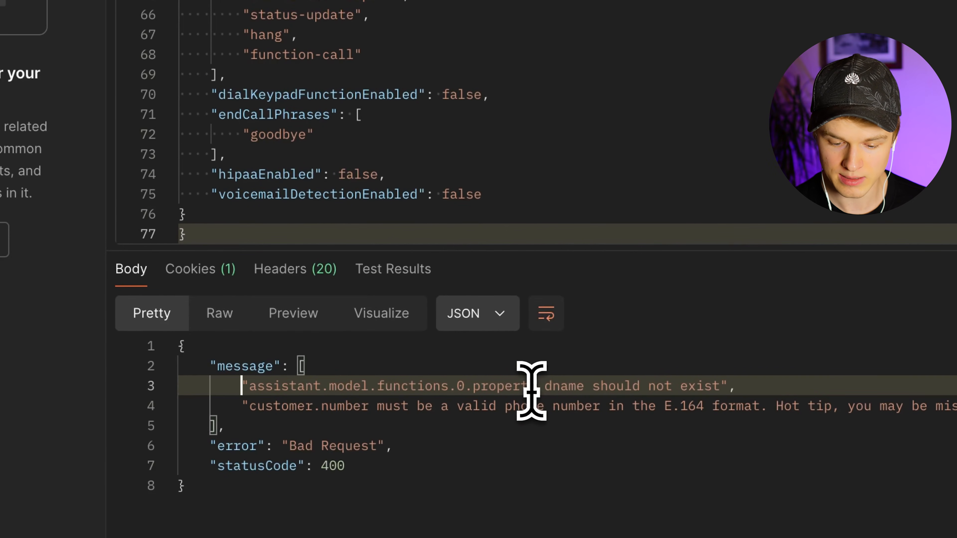
- Fix the function's key in the request body from "dname" to "name"
{"action": "left_click", "coordinate": [557, 386]}
{"action": "scroll", "coordinate": [467, 117], "scroll_direction": "up", "scroll_amount": 10}
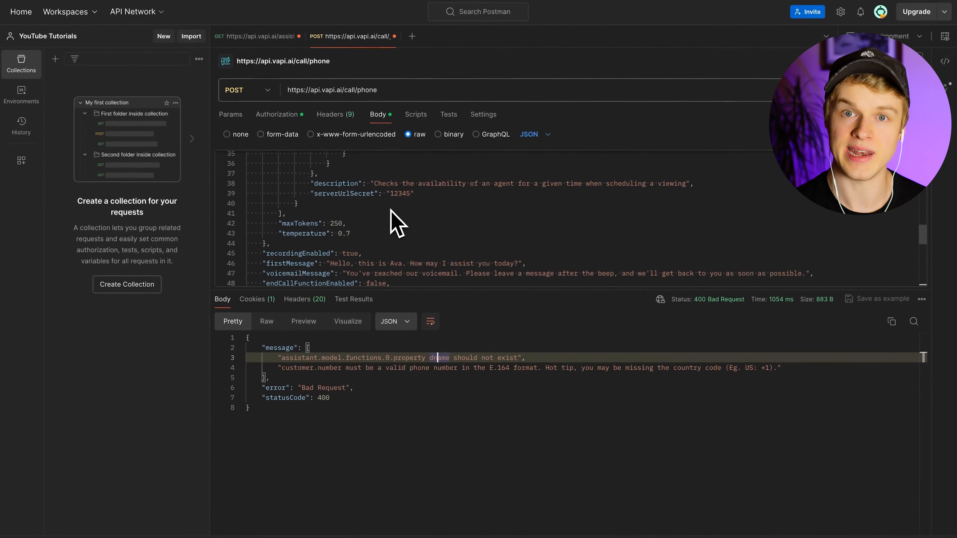
{"action": "scroll", "coordinate": [397, 225], "scroll_direction": "up", "scroll_amount": 4}
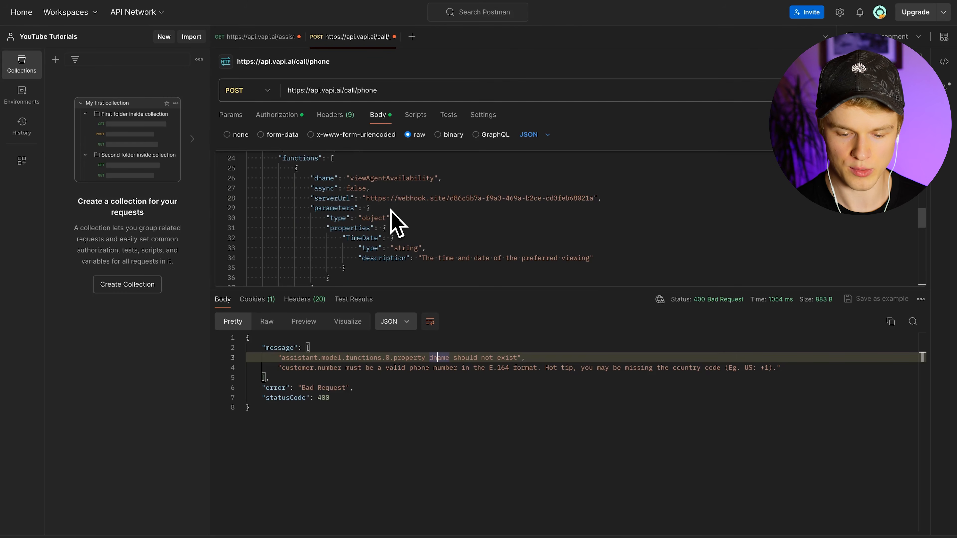
{"action": "scroll", "coordinate": [362, 207], "scroll_direction": "up", "scroll_amount": 3}
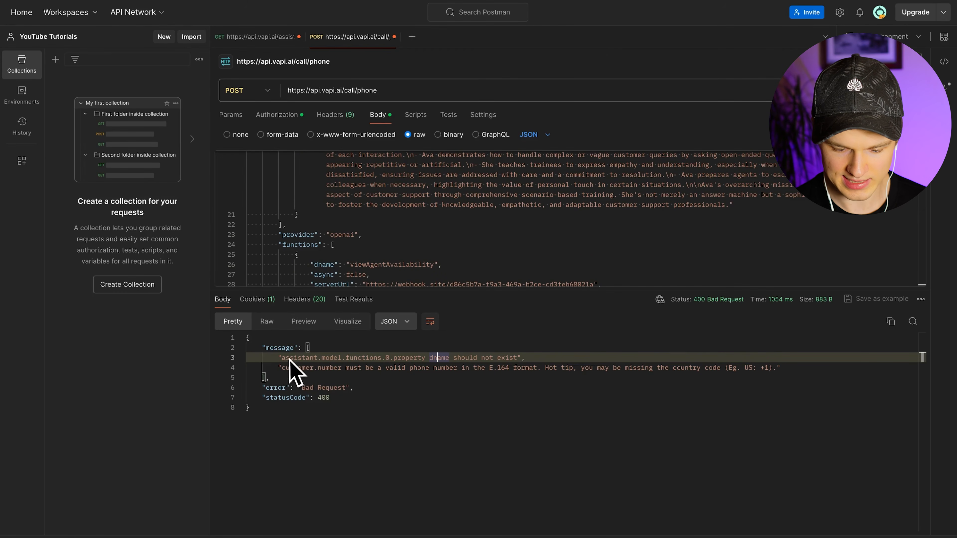
{"action": "scroll", "coordinate": [320, 273], "scroll_direction": "up", "scroll_amount": 10}
{"action": "scroll", "coordinate": [287, 237], "scroll_direction": "down", "scroll_amount": 5}
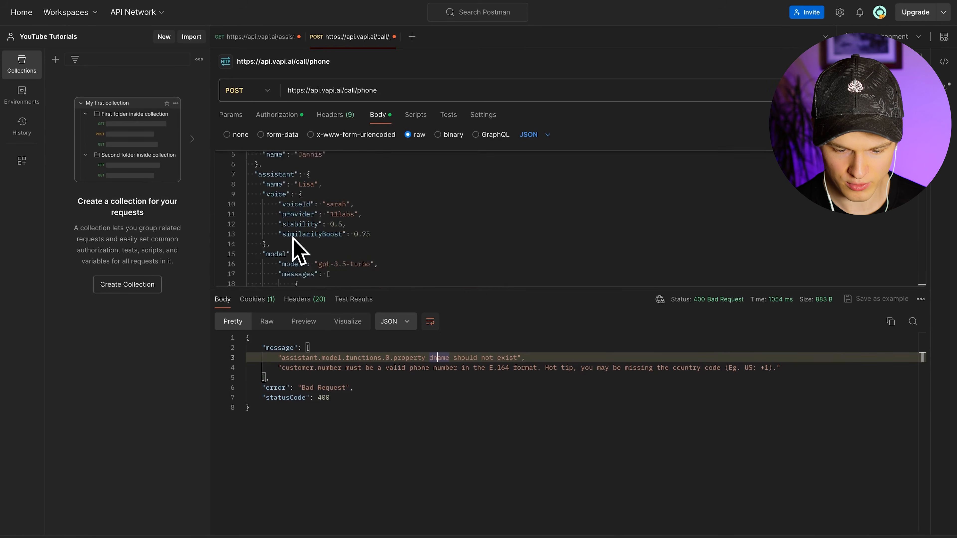
{"action": "scroll", "coordinate": [298, 211], "scroll_direction": "down", "scroll_amount": 8}
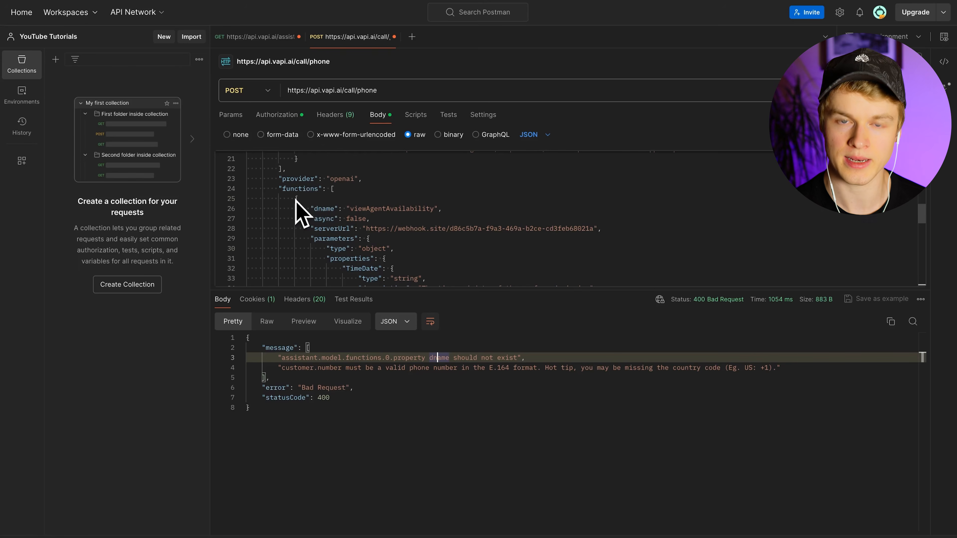
{"action": "scroll", "coordinate": [301, 213], "scroll_direction": "down", "scroll_amount": 1}
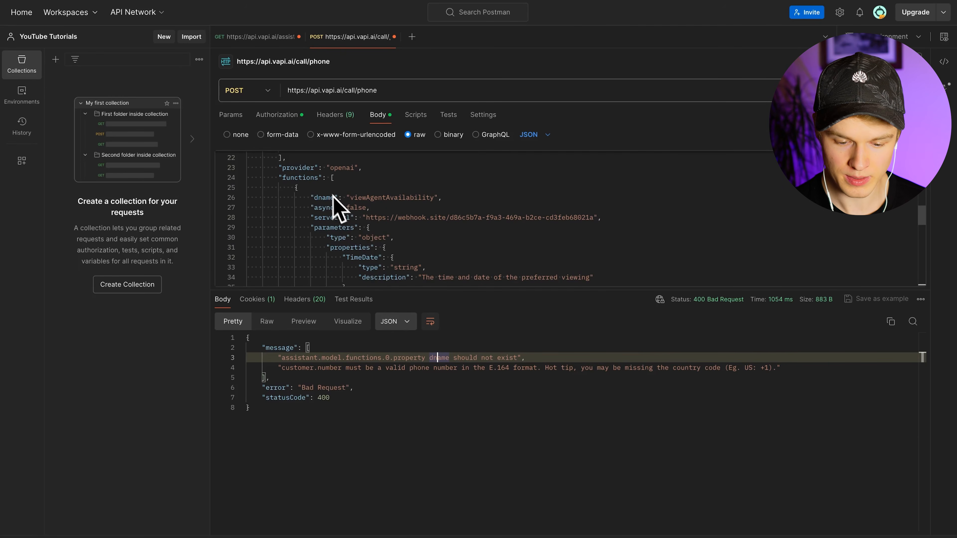
{"action": "left_click", "coordinate": [318, 197]}
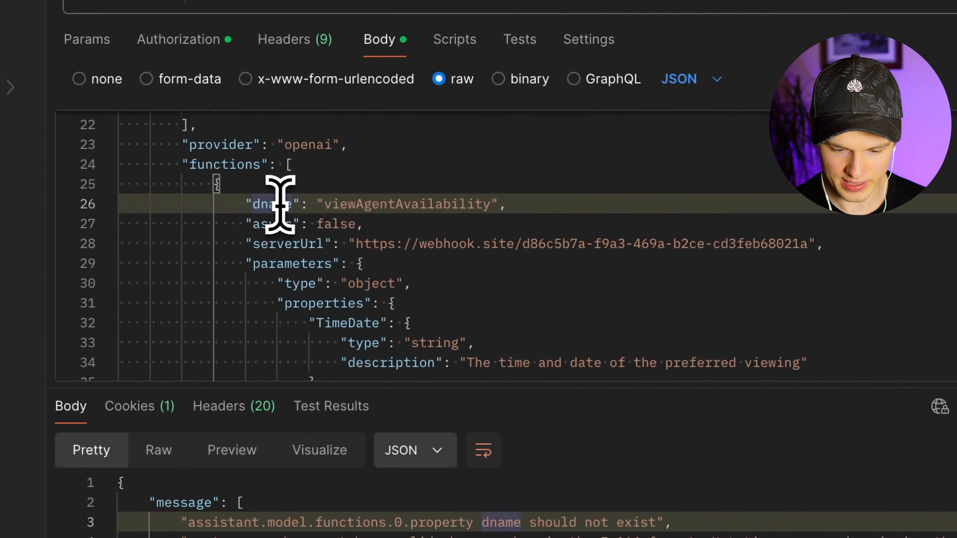
{"action": "key", "text": "BackSpace"}
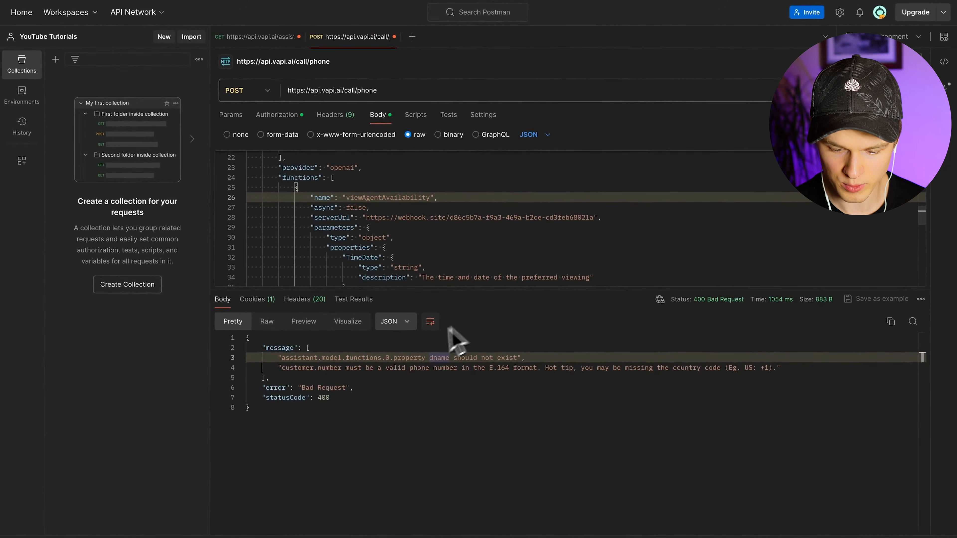
- Review the remaining 400 error that the customer number is not in E.164 format
{"action": "left_click", "coordinate": [355, 375]}
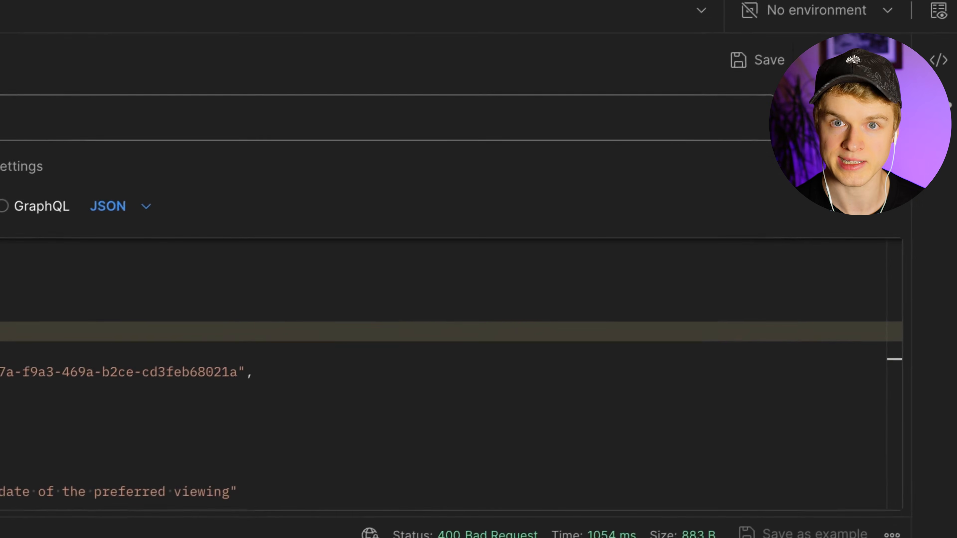
{"action": "left_click_drag", "start_coordinate": [333, 234], "coordinate": [625, 231]}
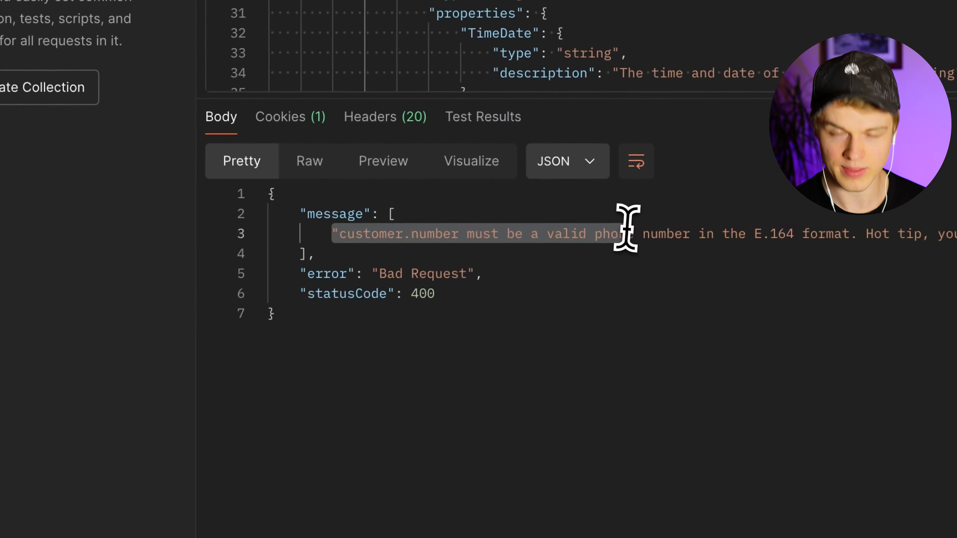
{"action": "left_click", "coordinate": [626, 230]}
{"action": "left_click", "coordinate": [512, 250]}
{"action": "left_click", "coordinate": [384, 215], "text": "shift"}
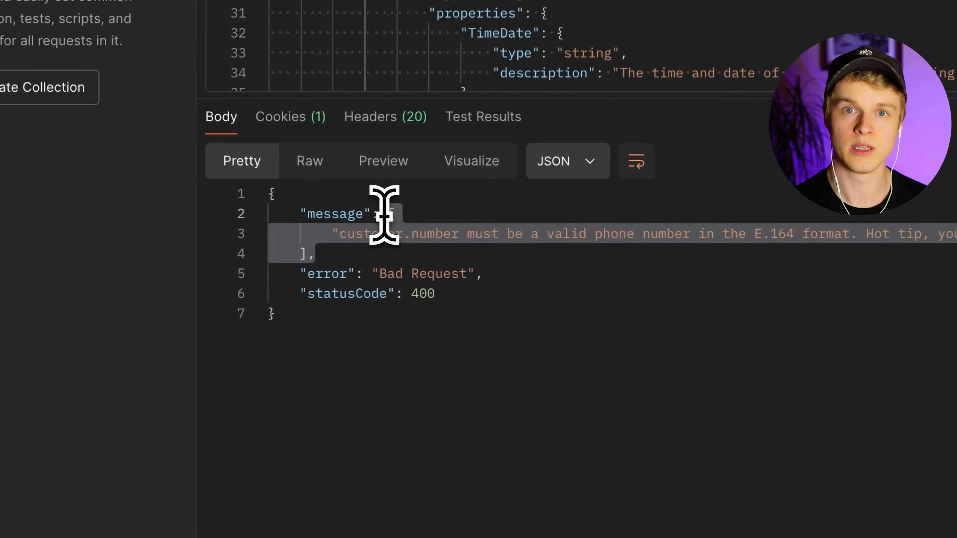